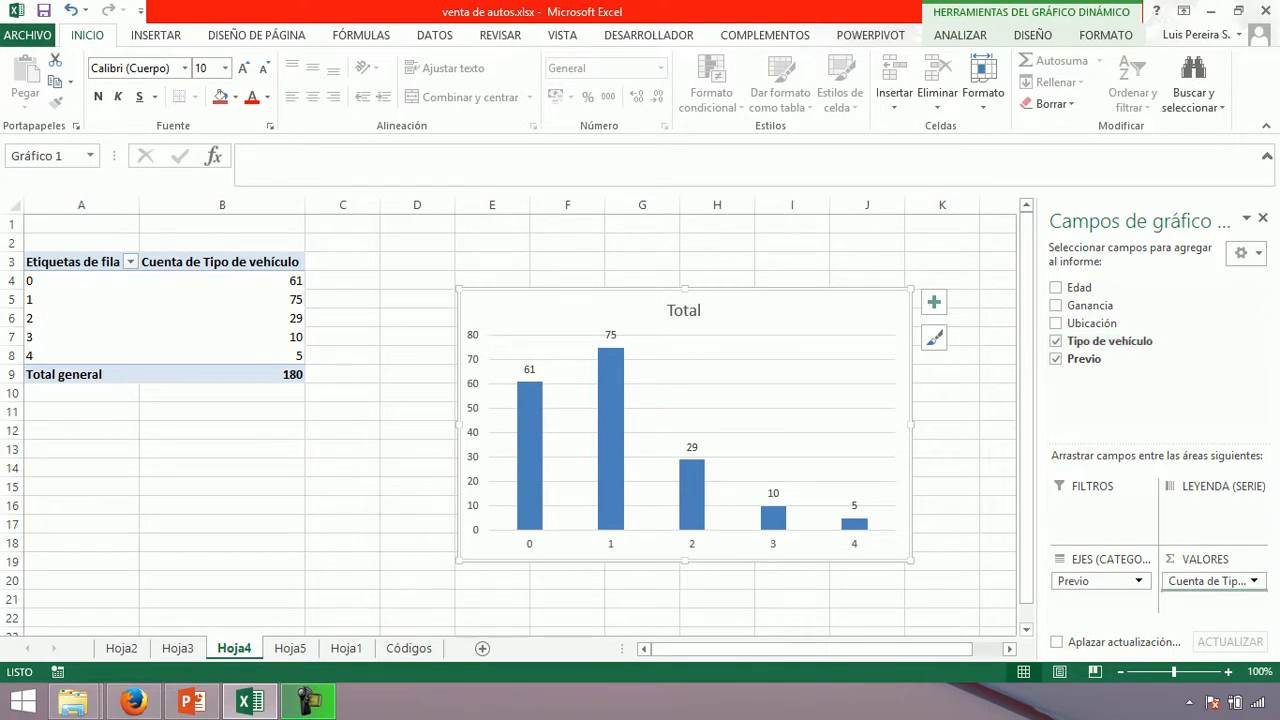
# Step: Add Tipo de vehículo to the pivot values a second time and delete the existing chart
pyautogui.moveTo(1212, 591); pyautogui.dragTo(1212, 592)
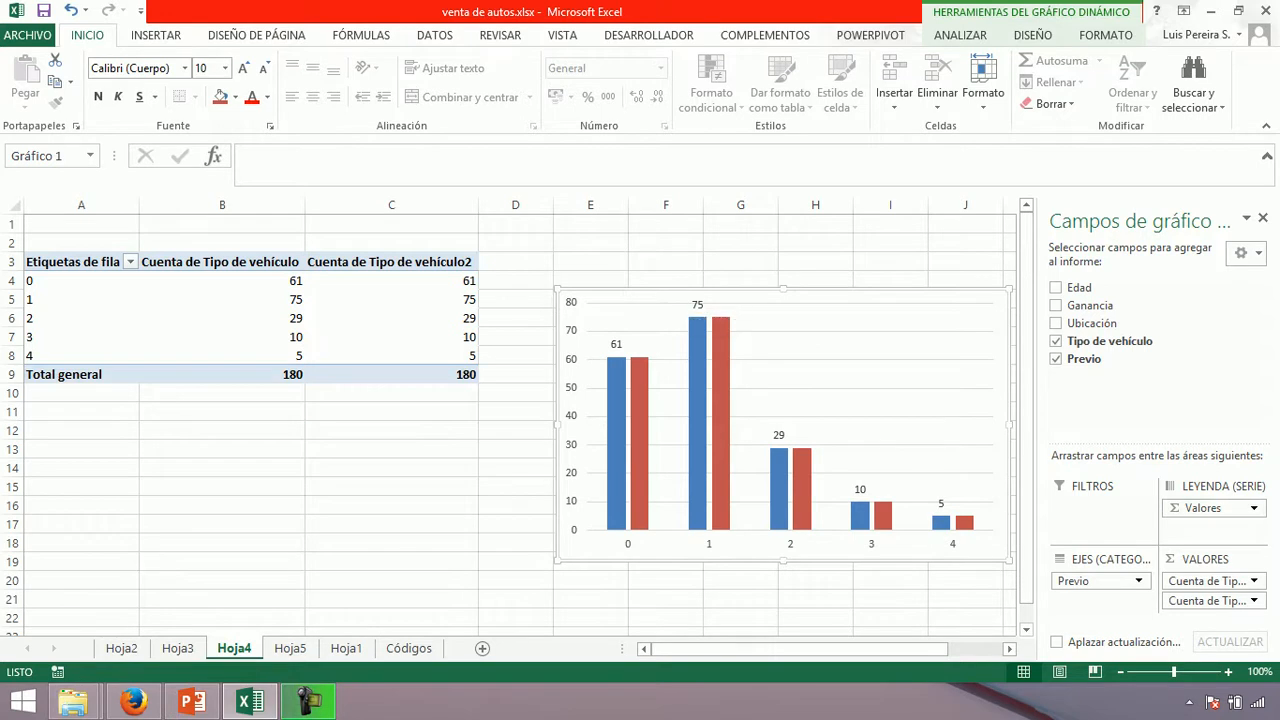
pyautogui.press('Delete')
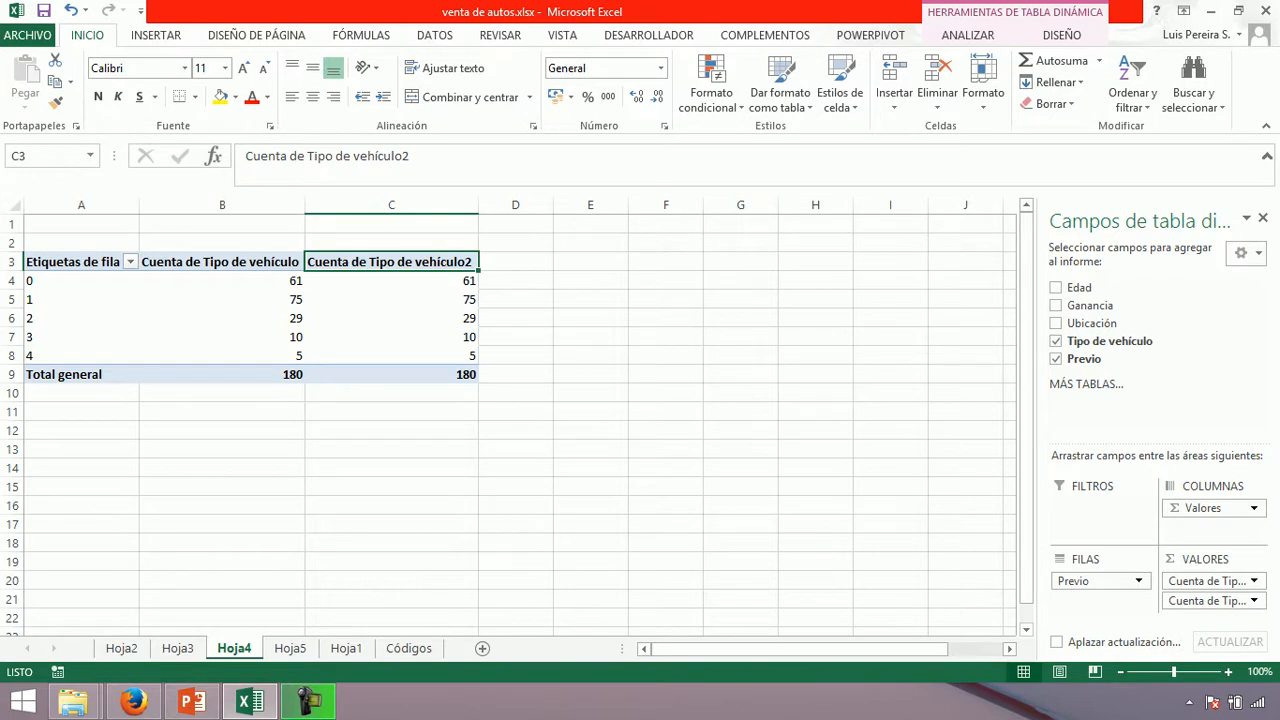
pyautogui.click(192, 702)
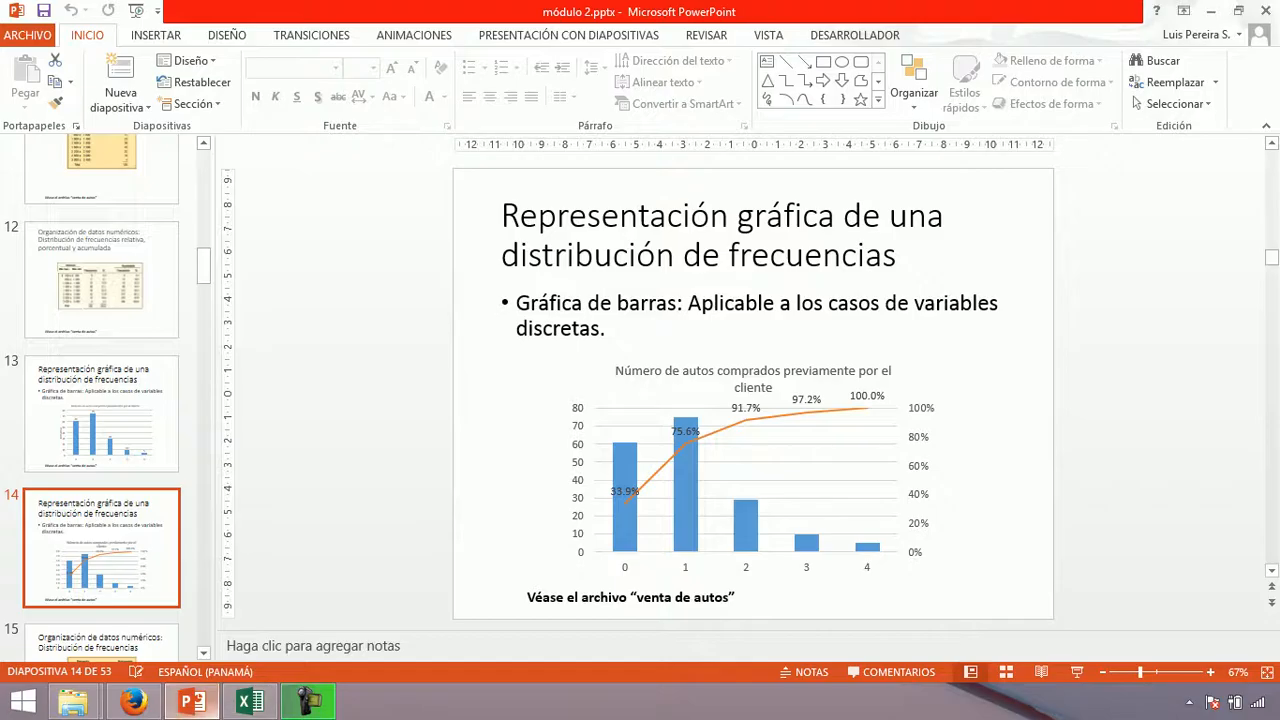
pyautogui.hotkey('alt', 'Tab')
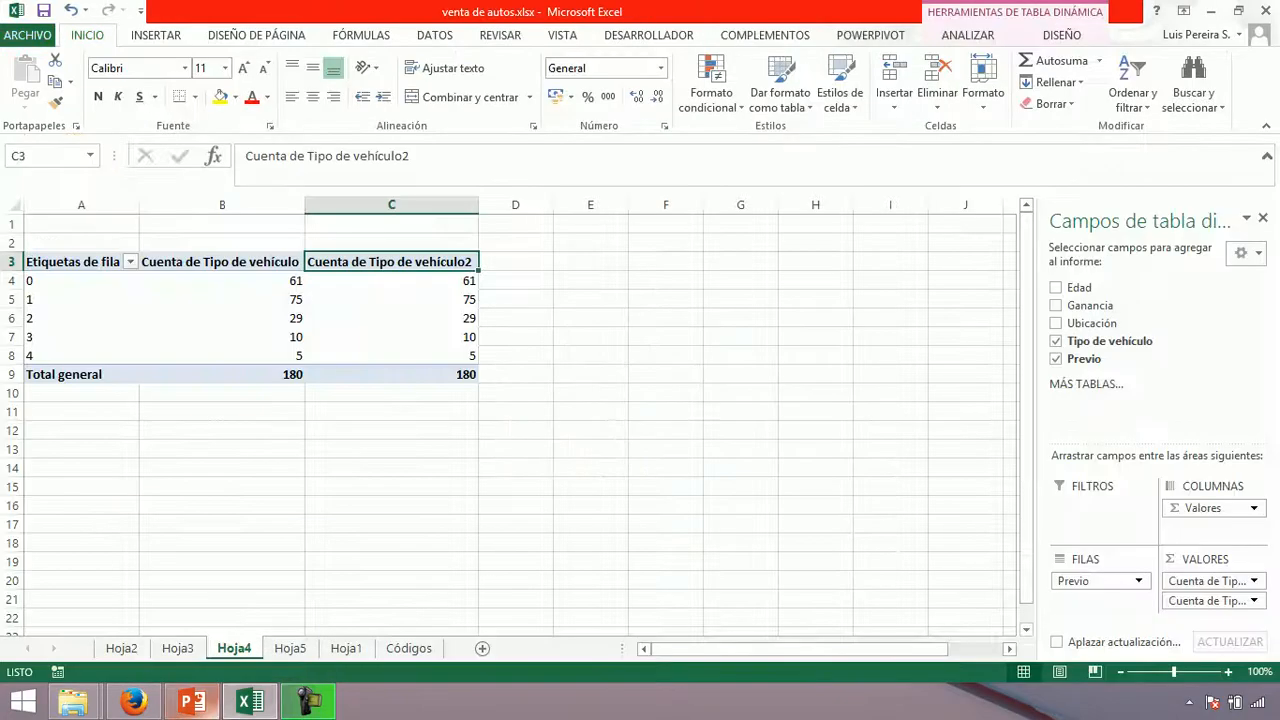
pyautogui.click(1215, 600)
pyautogui.click(1168, 579)
pyautogui.click(722, 405)
pyautogui.click(889, 452)
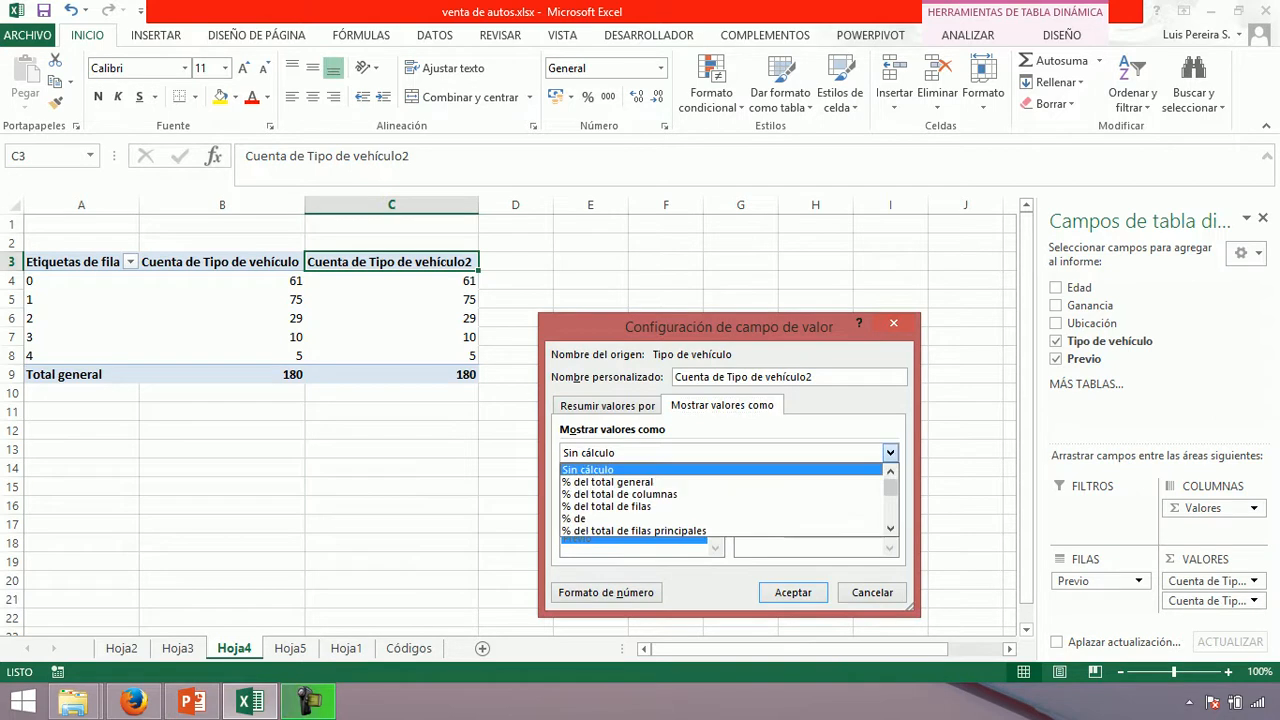
pyautogui.press('Escape')
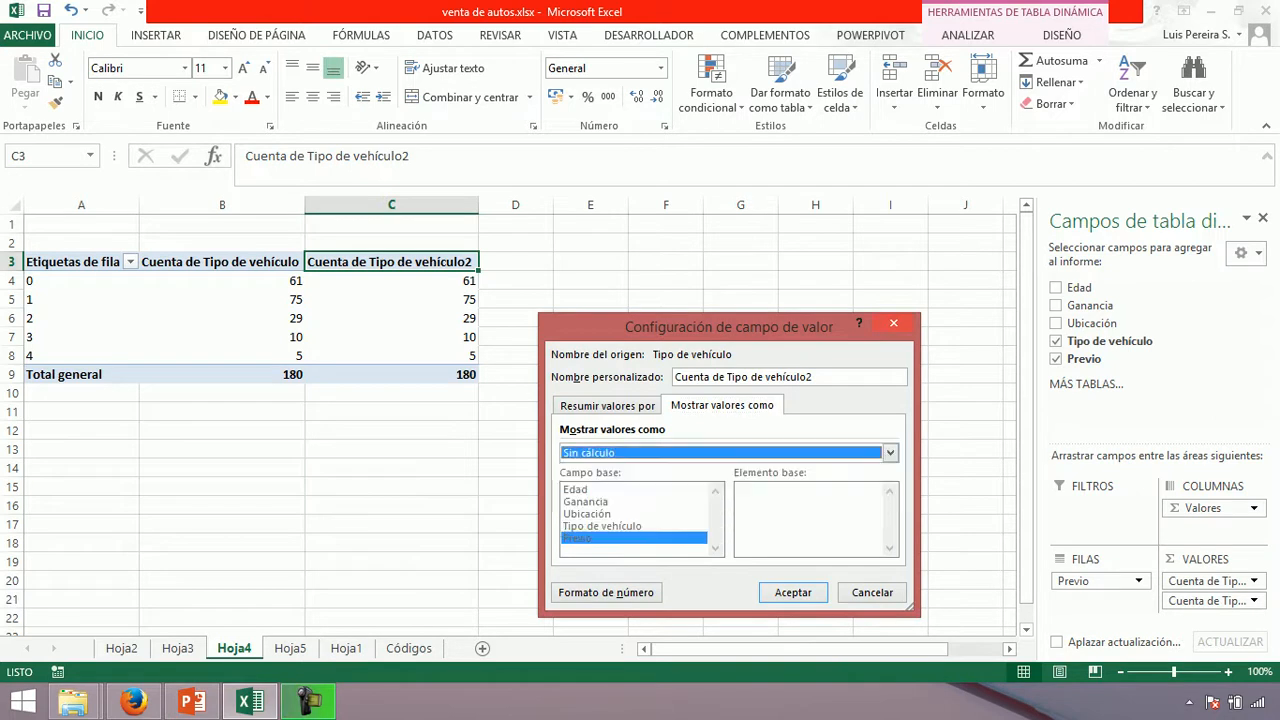
pyautogui.press('Escape')
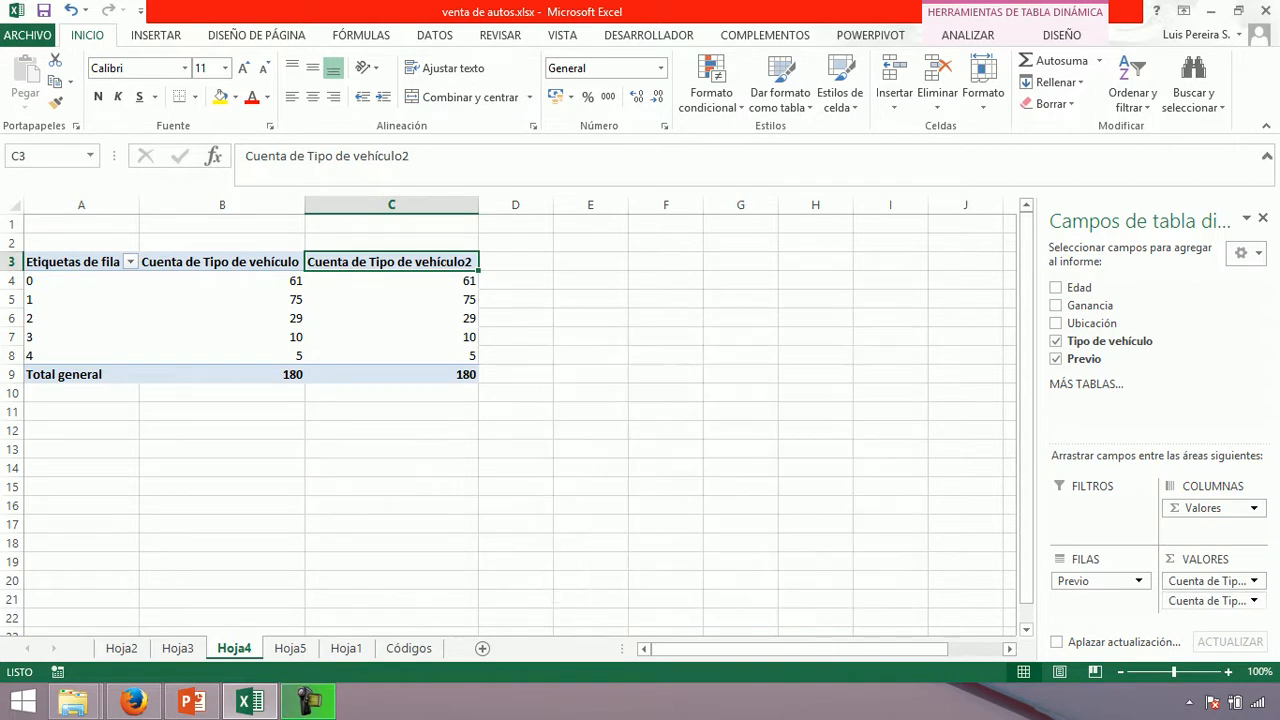
# Step: Show the values of the Cuenta de Tipo de vehículo2 field as % del total general
pyautogui.click(1213, 600)
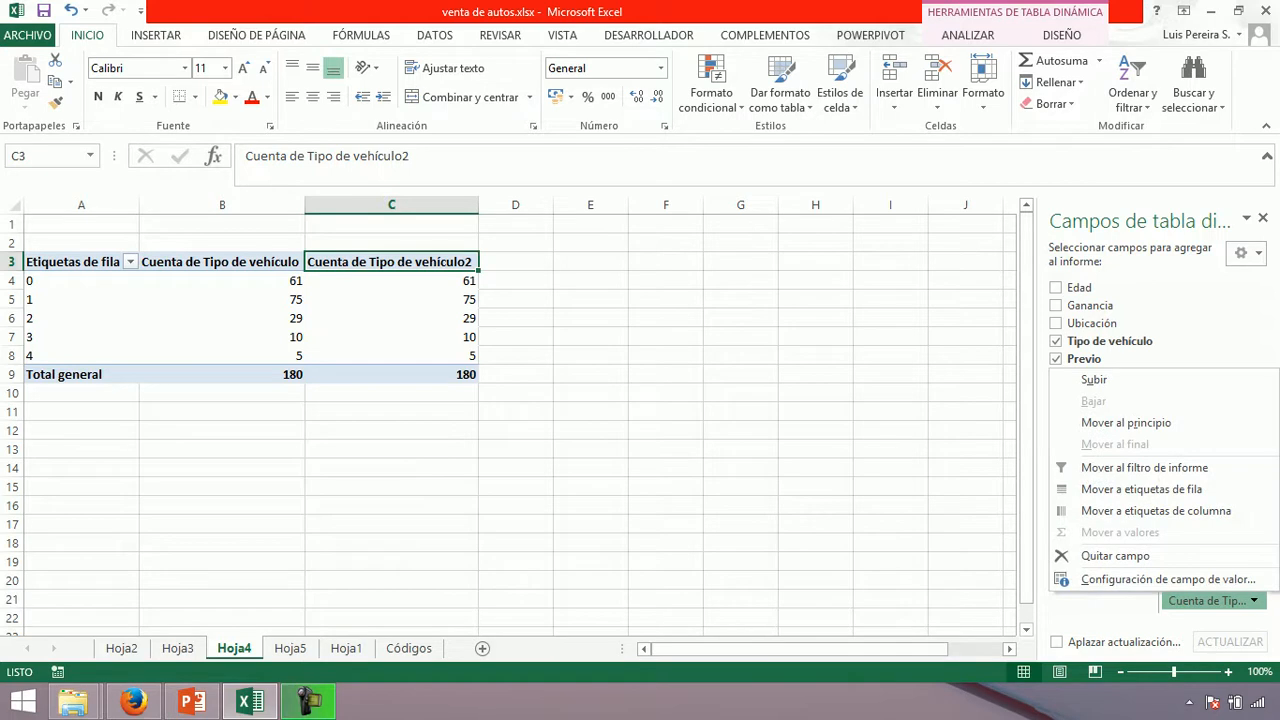
pyautogui.click(1165, 580)
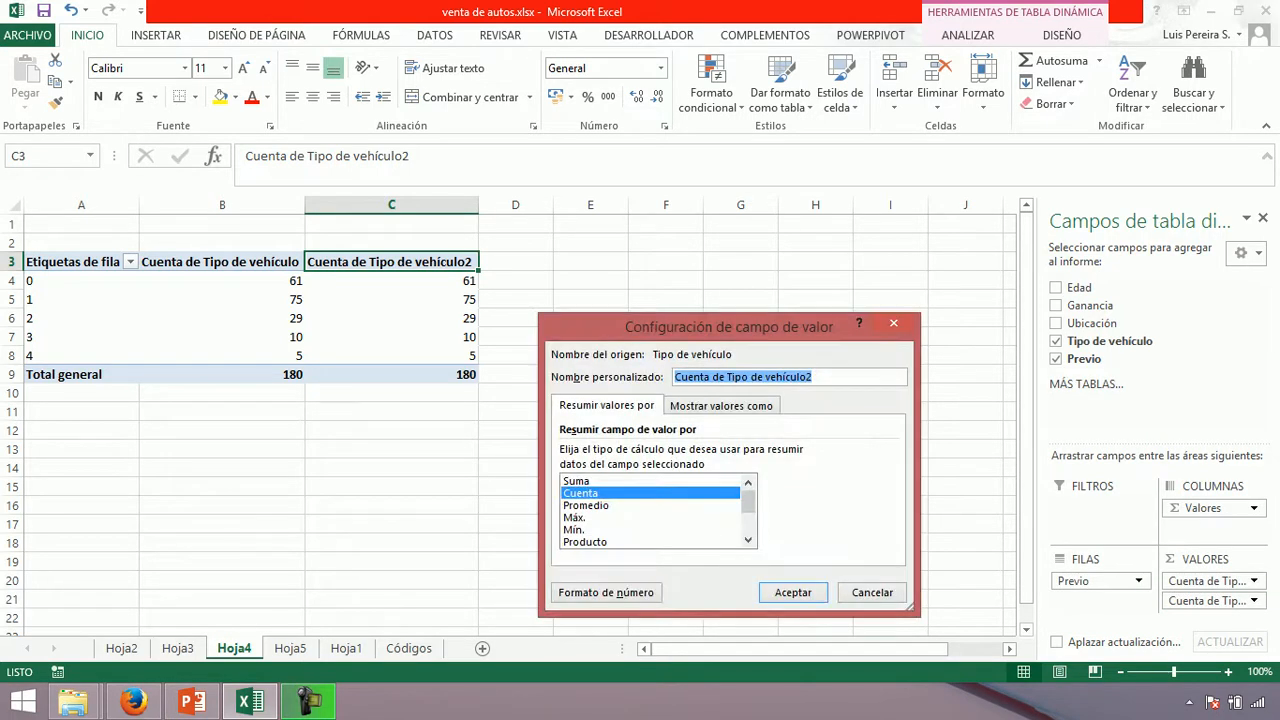
pyautogui.hotkey('ctrl', 'Tab')
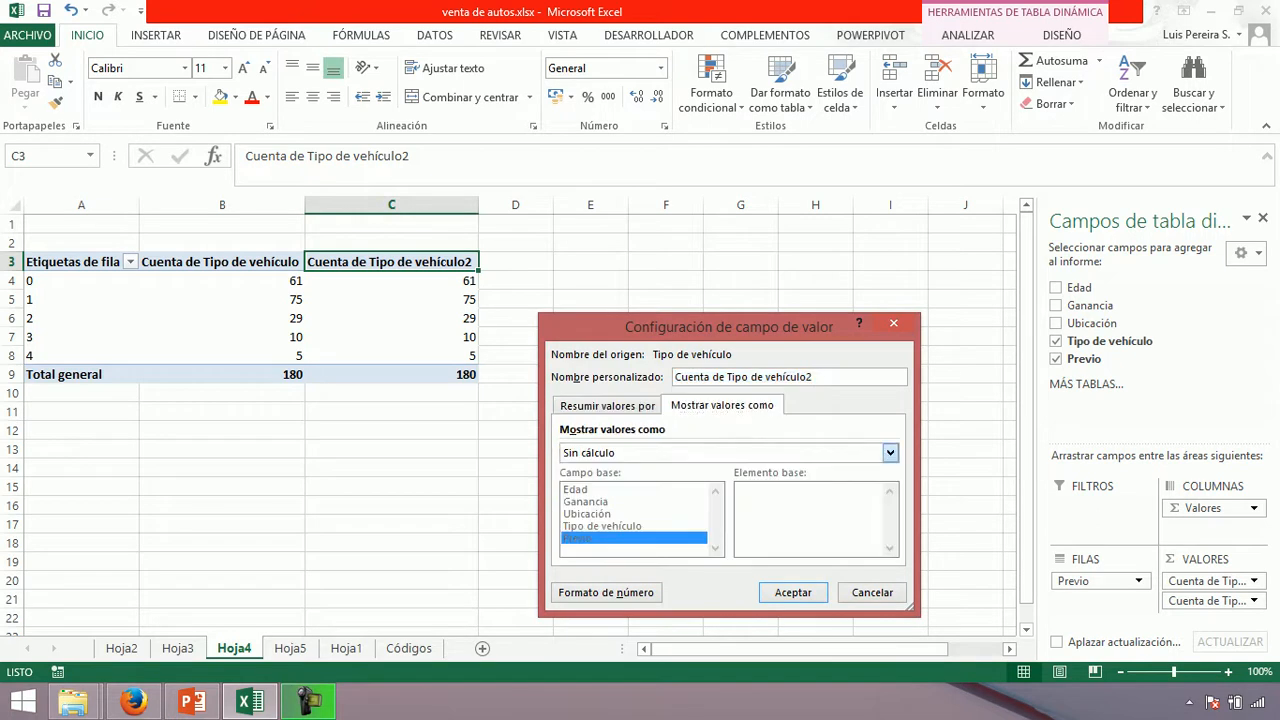
pyautogui.press('Tab')
pyautogui.hotkey('alt', 'Down')
pyautogui.press('Down')
pyautogui.press('Return')
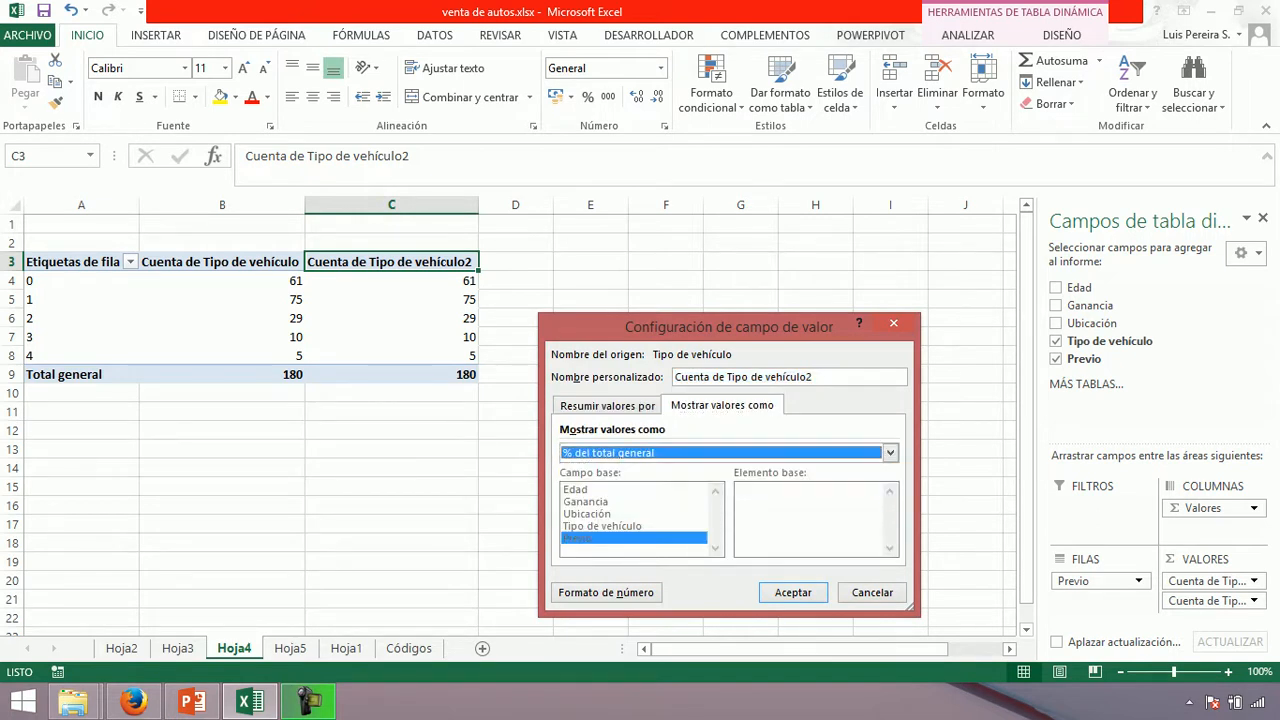
pyautogui.press('Return')
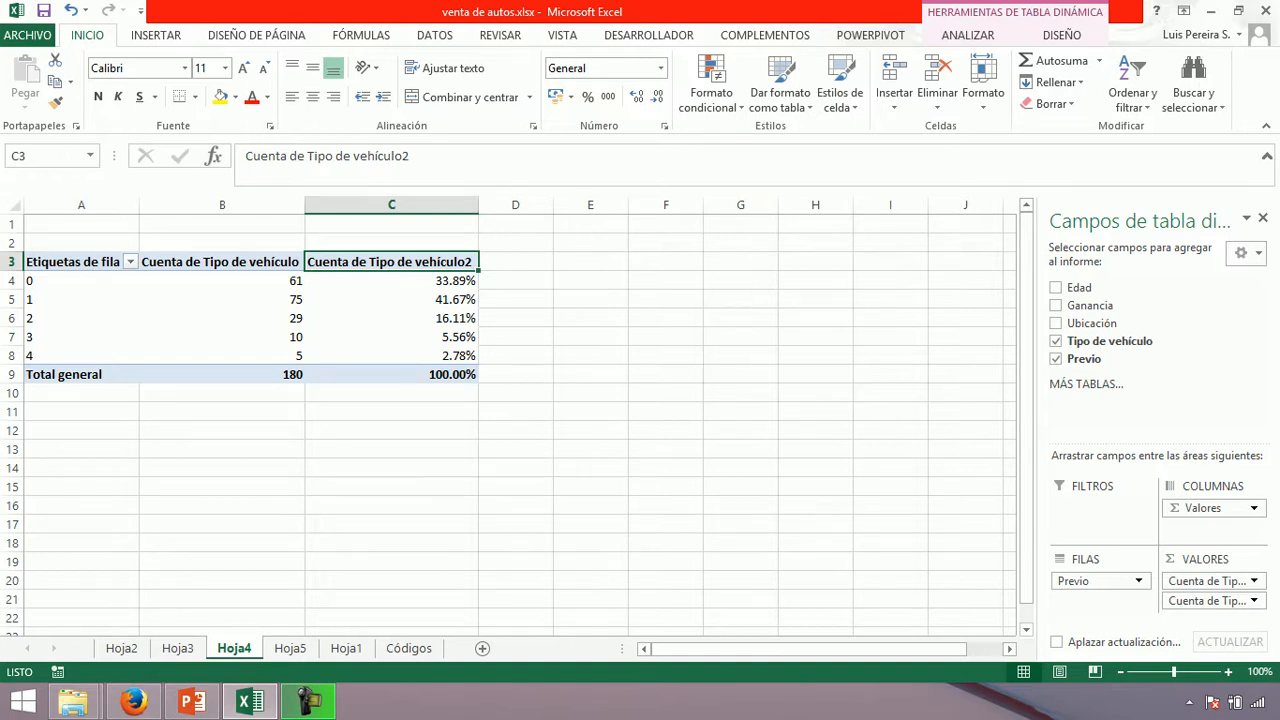
# Step: Enter the formula =C4 in cell D4 to start a cumulative percentage column beside the pivot table
pyautogui.click(516, 280)
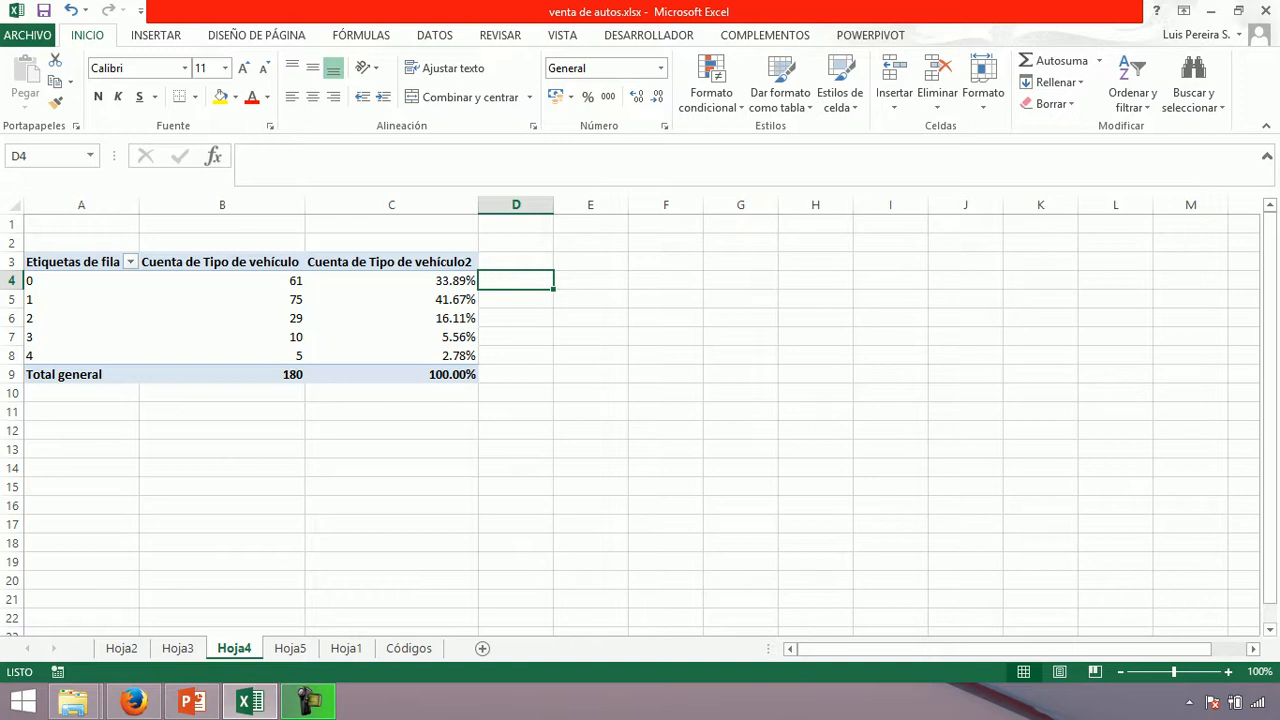
pyautogui.write('=')
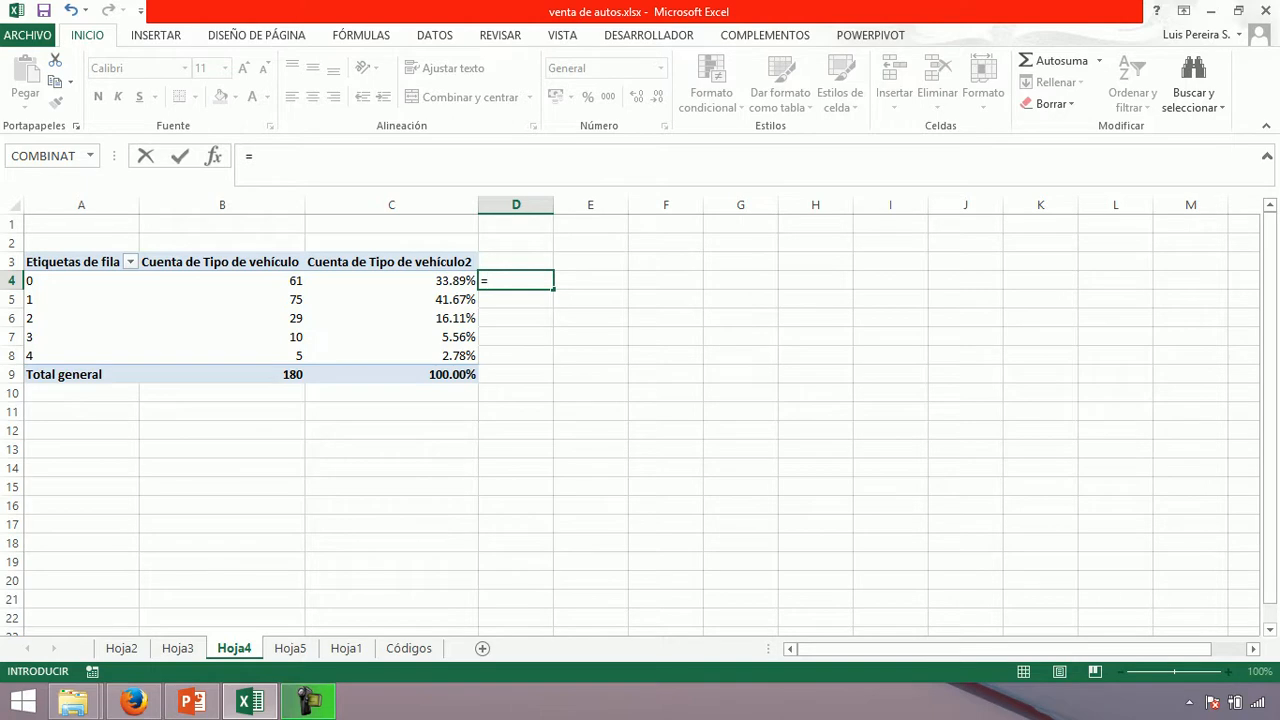
pyautogui.write('c4')
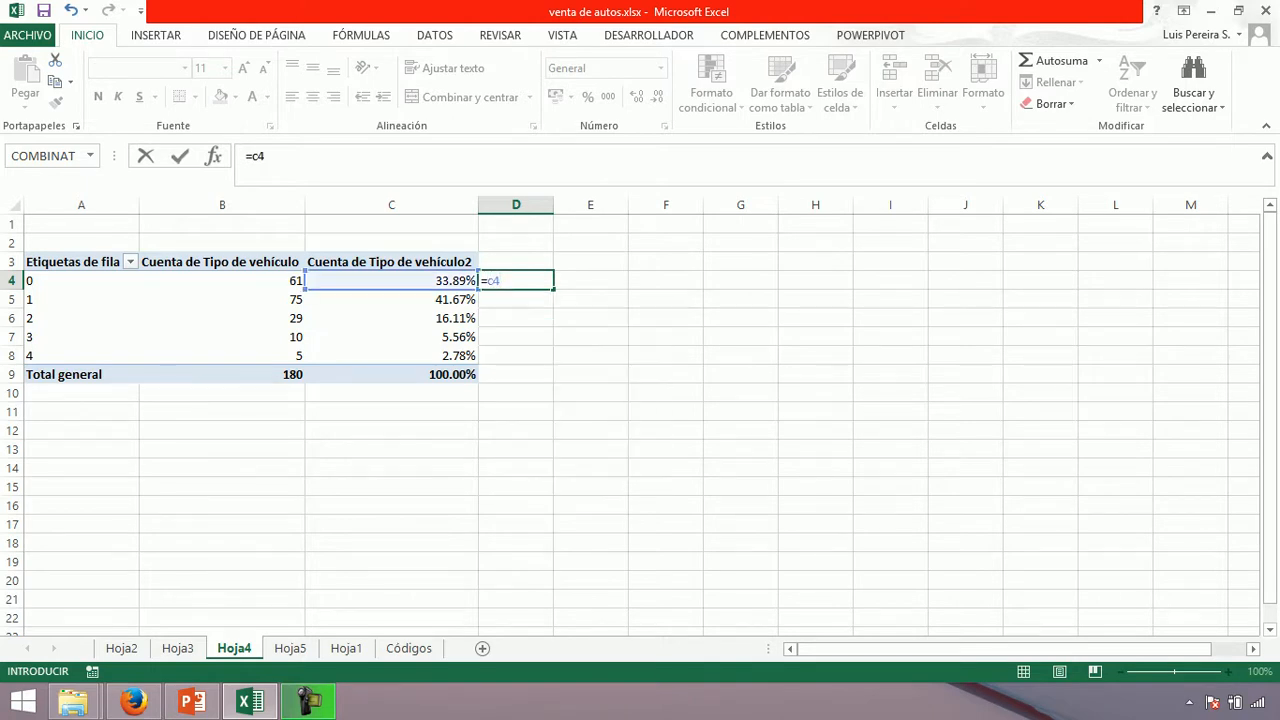
pyautogui.press('Return')
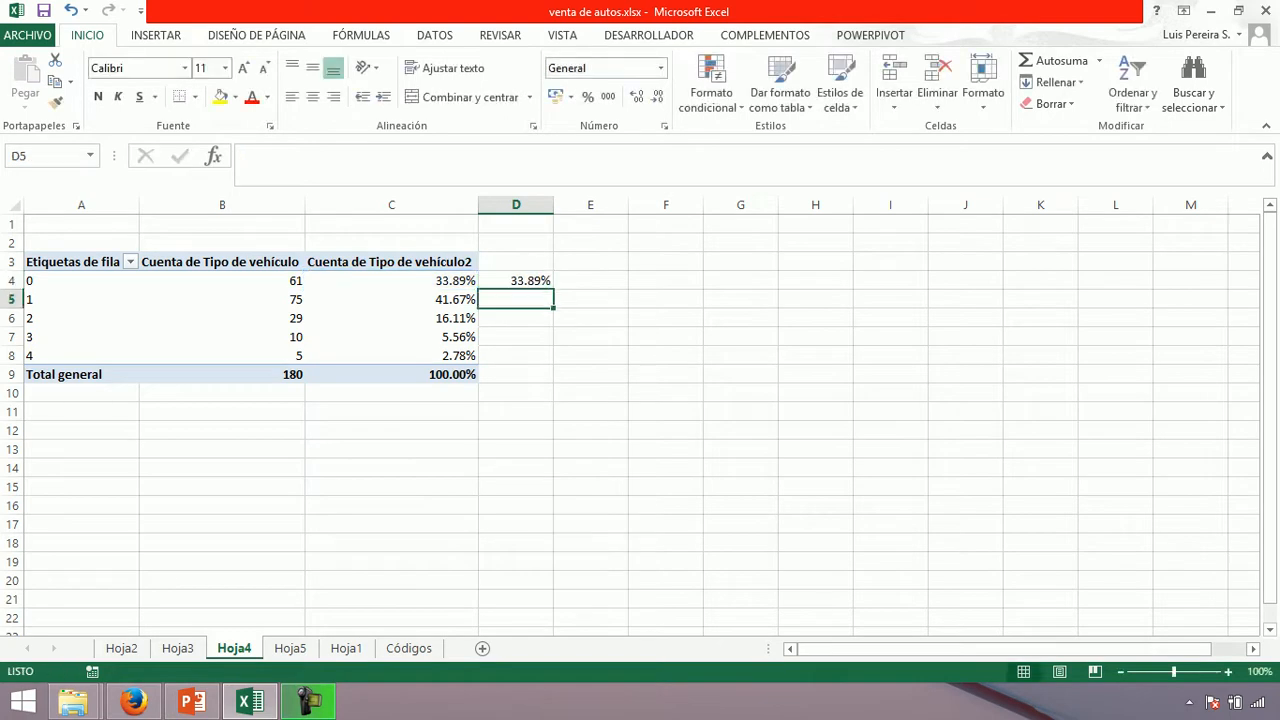
# Step: Enter =C5+D4 in cell D5 and fill the formula down through D8
pyautogui.write('=')
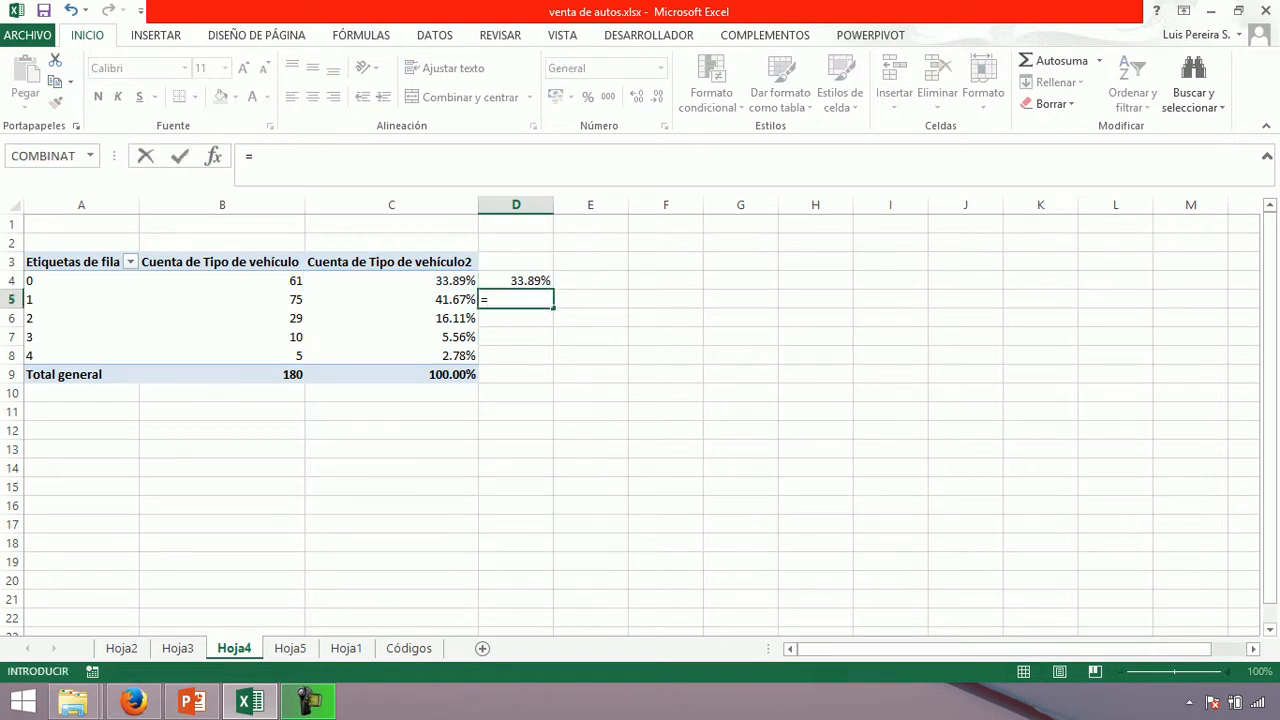
pyautogui.write('c5')
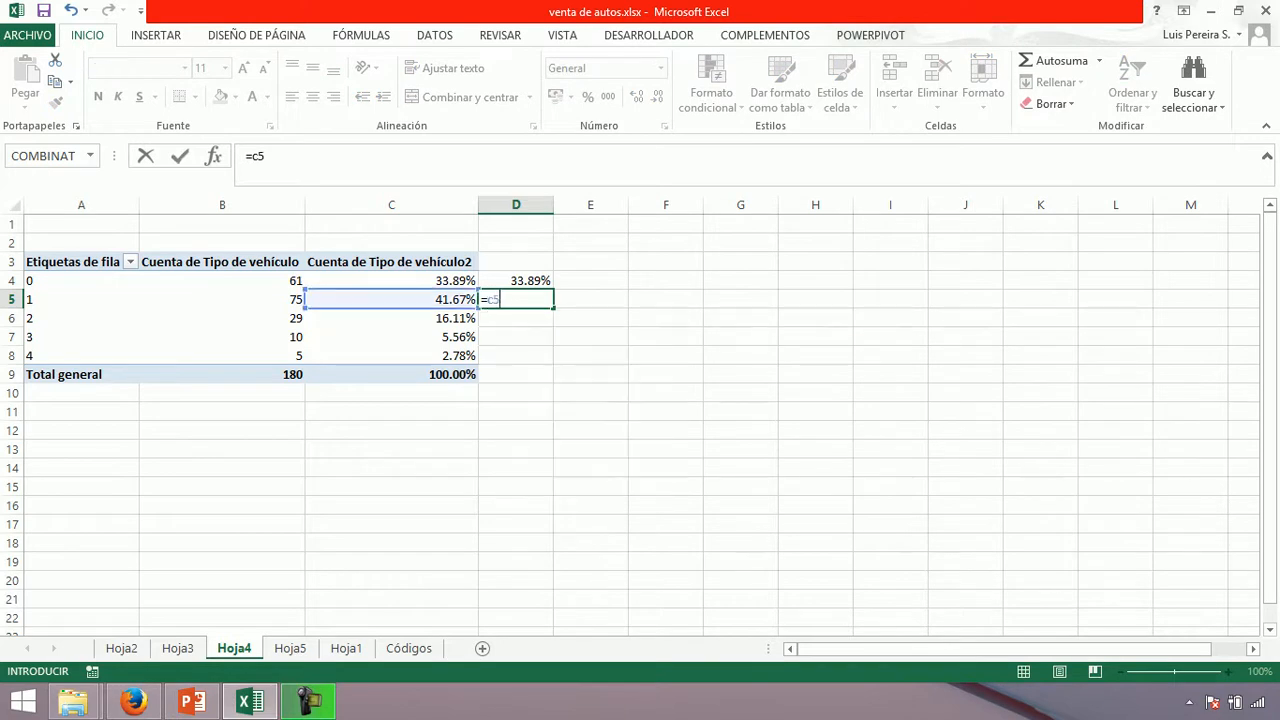
pyautogui.write('+d4')
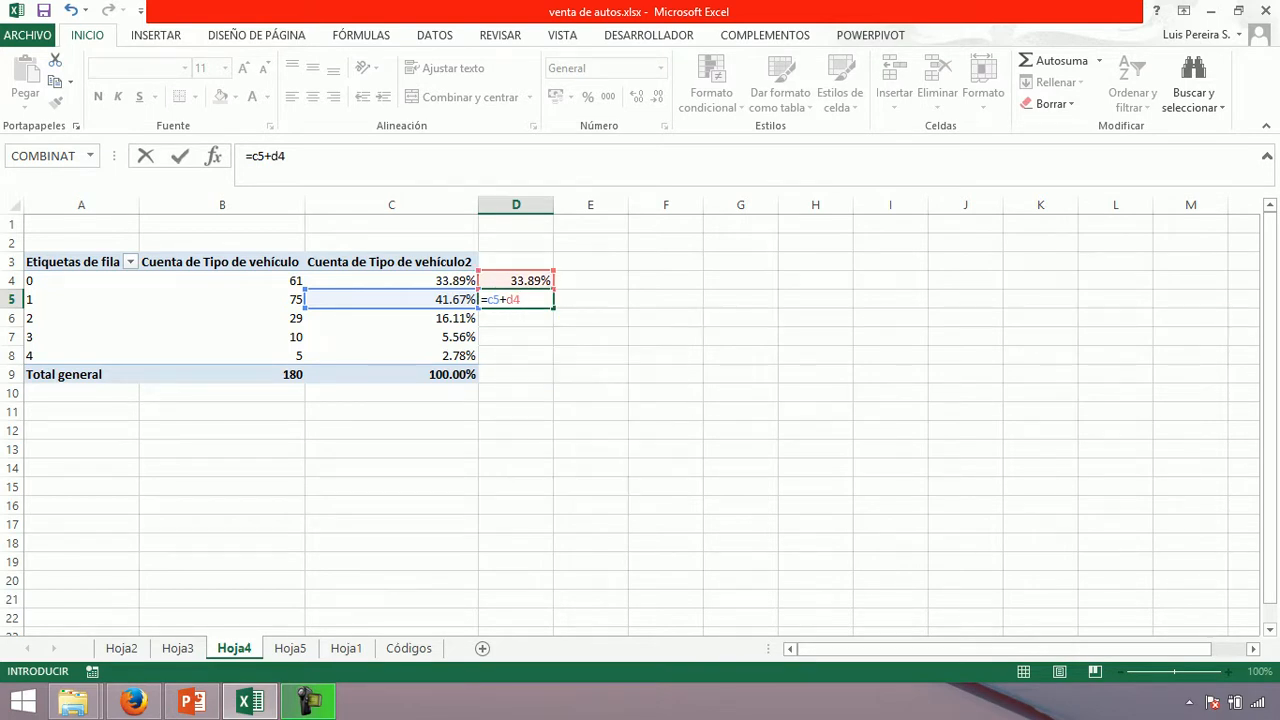
pyautogui.press('Return')
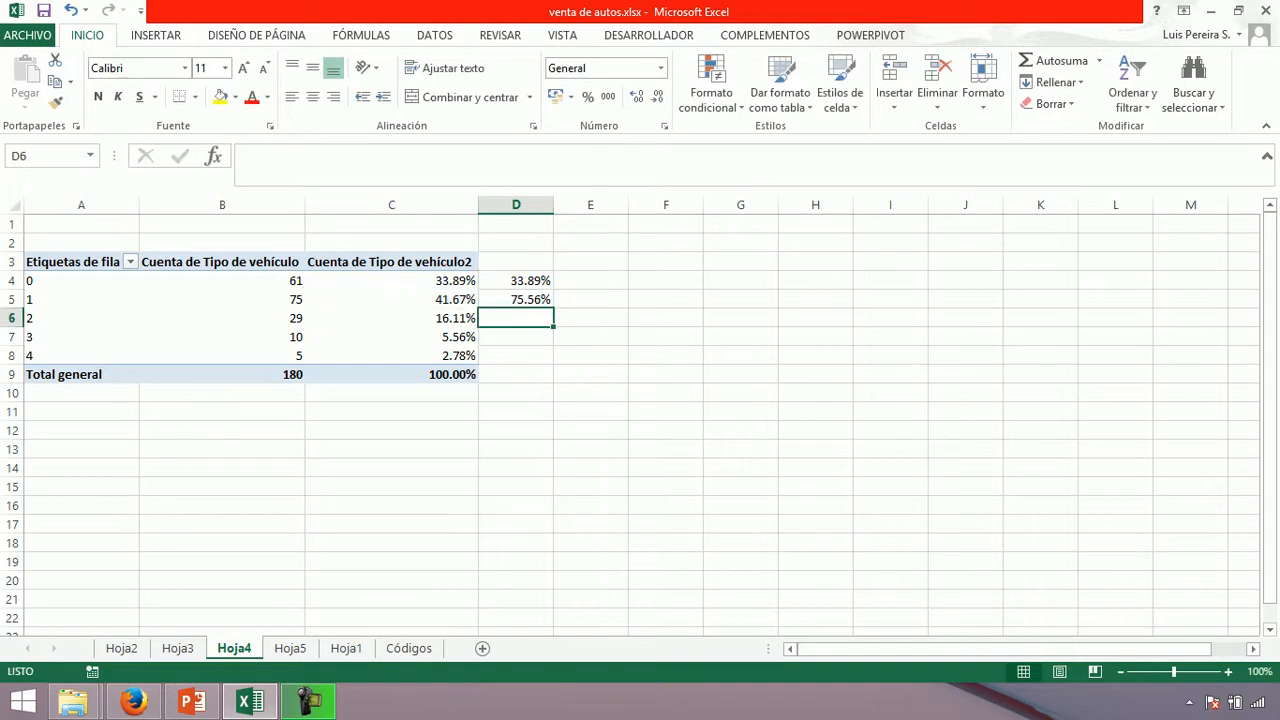
pyautogui.click(516, 299)
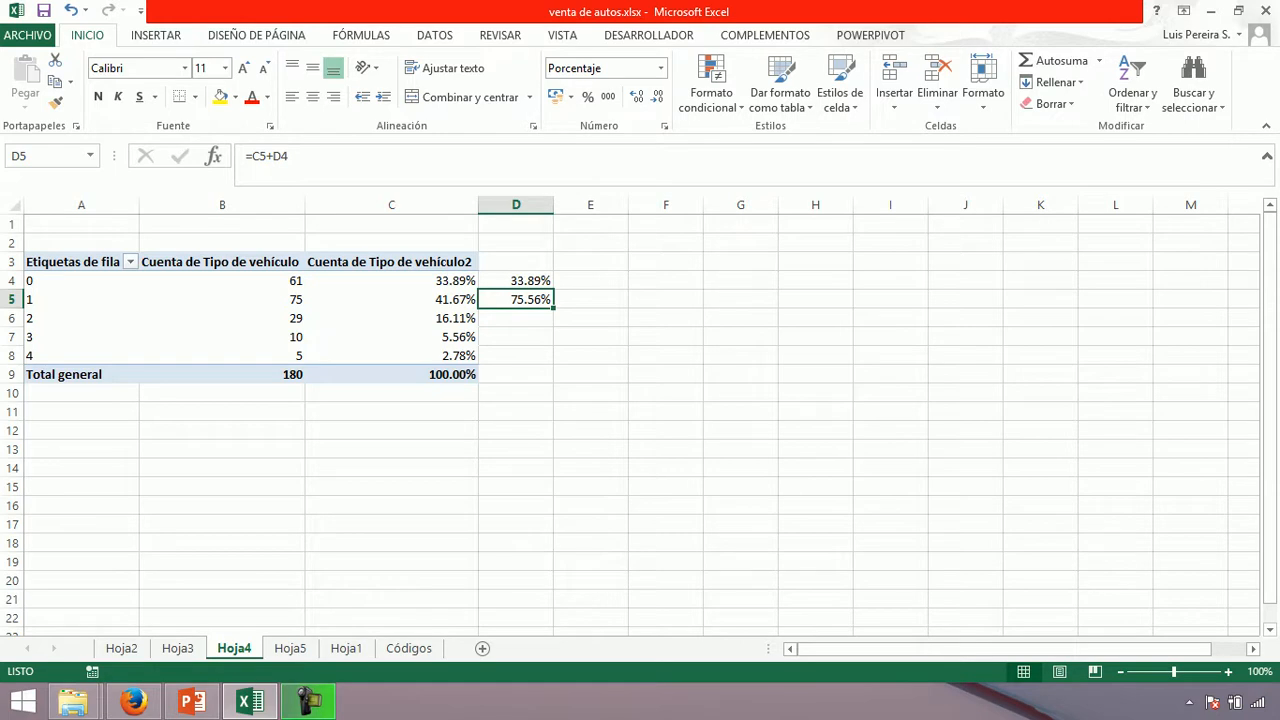
pyautogui.moveTo(553, 308); pyautogui.dragTo(553, 362)
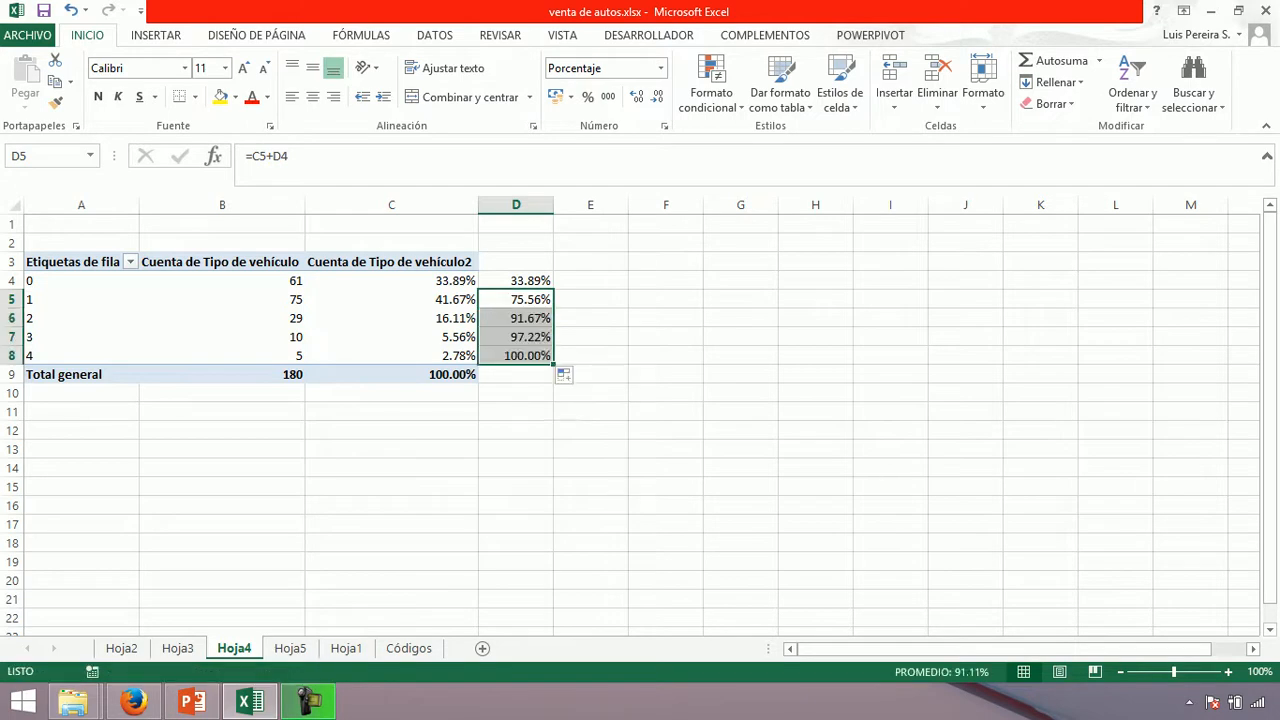
pyautogui.click(516, 355)
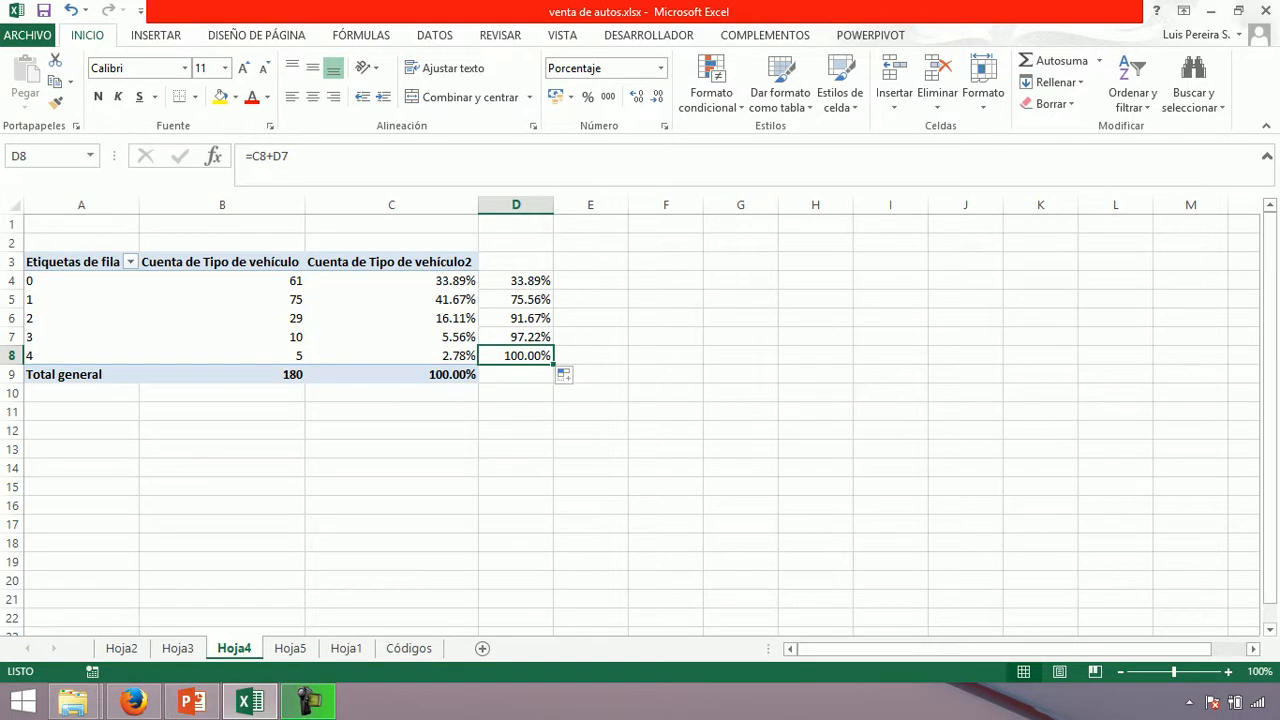
# Step: Try to insert a clustered column and line combo chart with a secondary axis from B4:B8 and D4:D8
pyautogui.moveTo(215, 281); pyautogui.dragTo(220, 356)
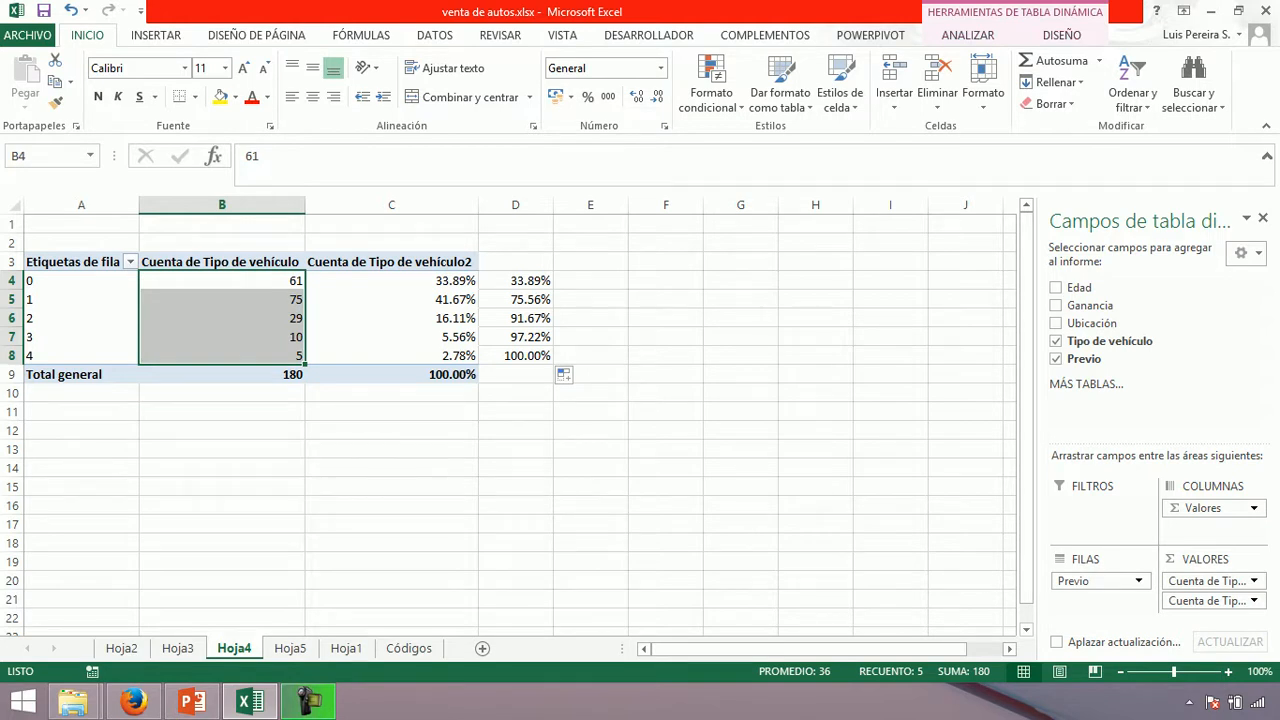
pyautogui.hotkey('alt', 'j')
pyautogui.press('t')
pyautogui.moveTo(515, 280); pyautogui.dragTo(515, 355)
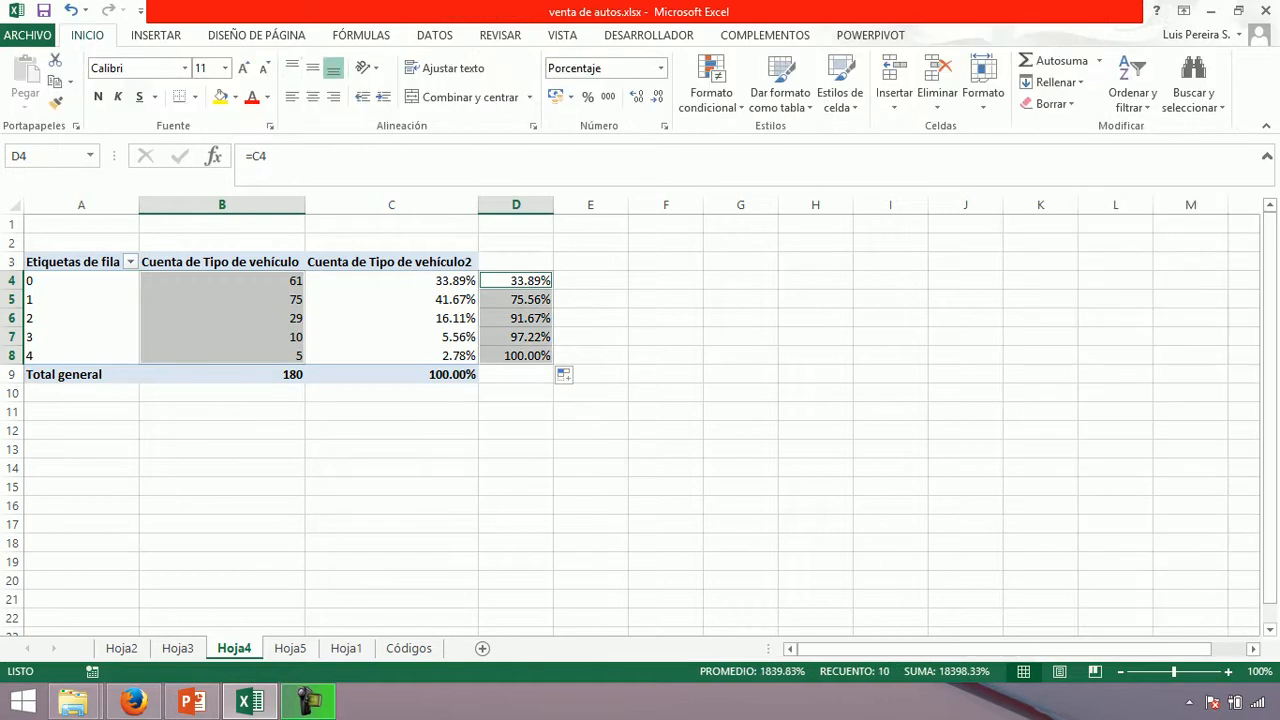
pyautogui.click(155, 35)
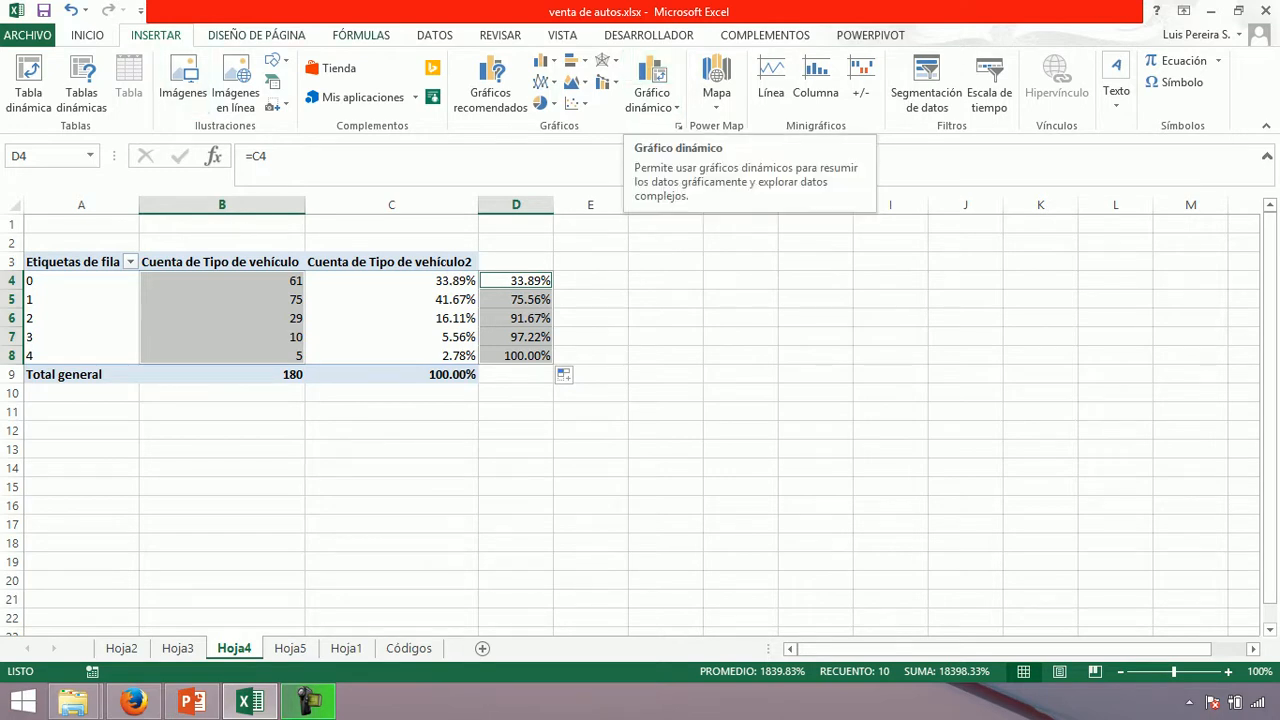
pyautogui.click(607, 82)
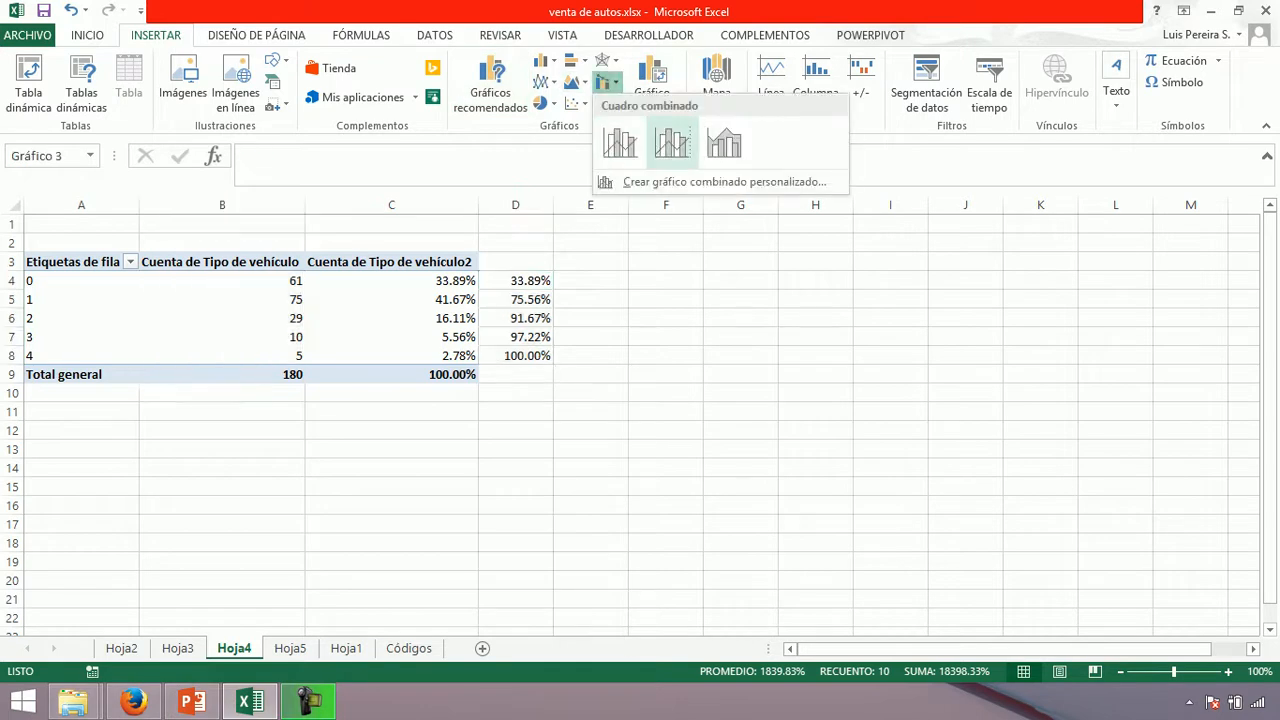
pyautogui.click(672, 143)
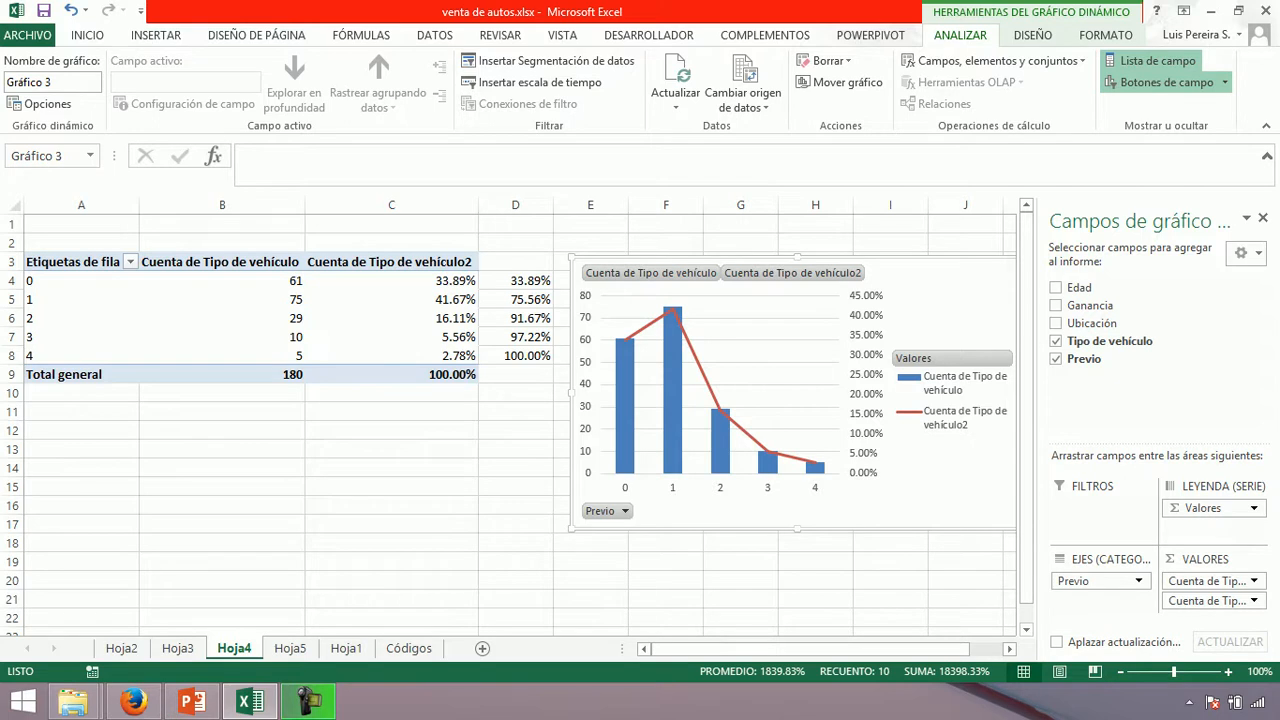
pyautogui.hotkey('ctrl', 'z')
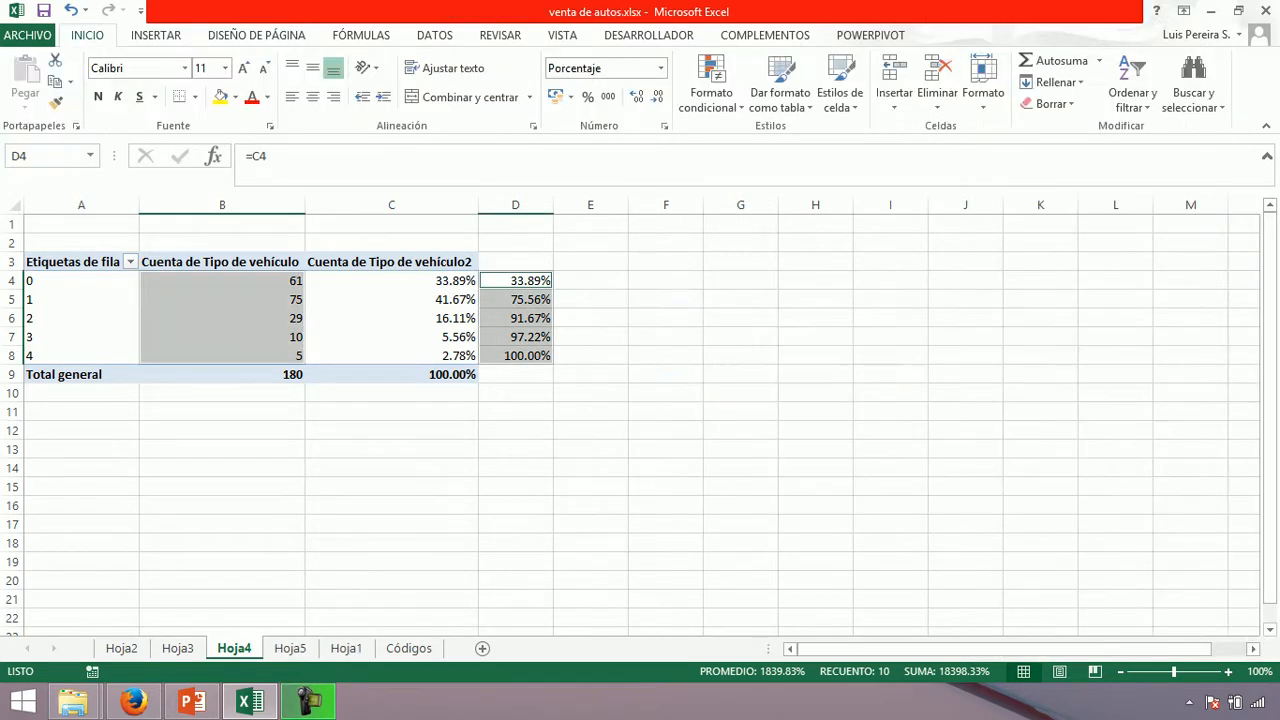
# Step: Add a new worksheet, and copy ranges A4:B8 and D4:D8 together from Hoja4
pyautogui.hotkey('shift', 'F11')
pyautogui.hotkey('ctrl', 'pageup')
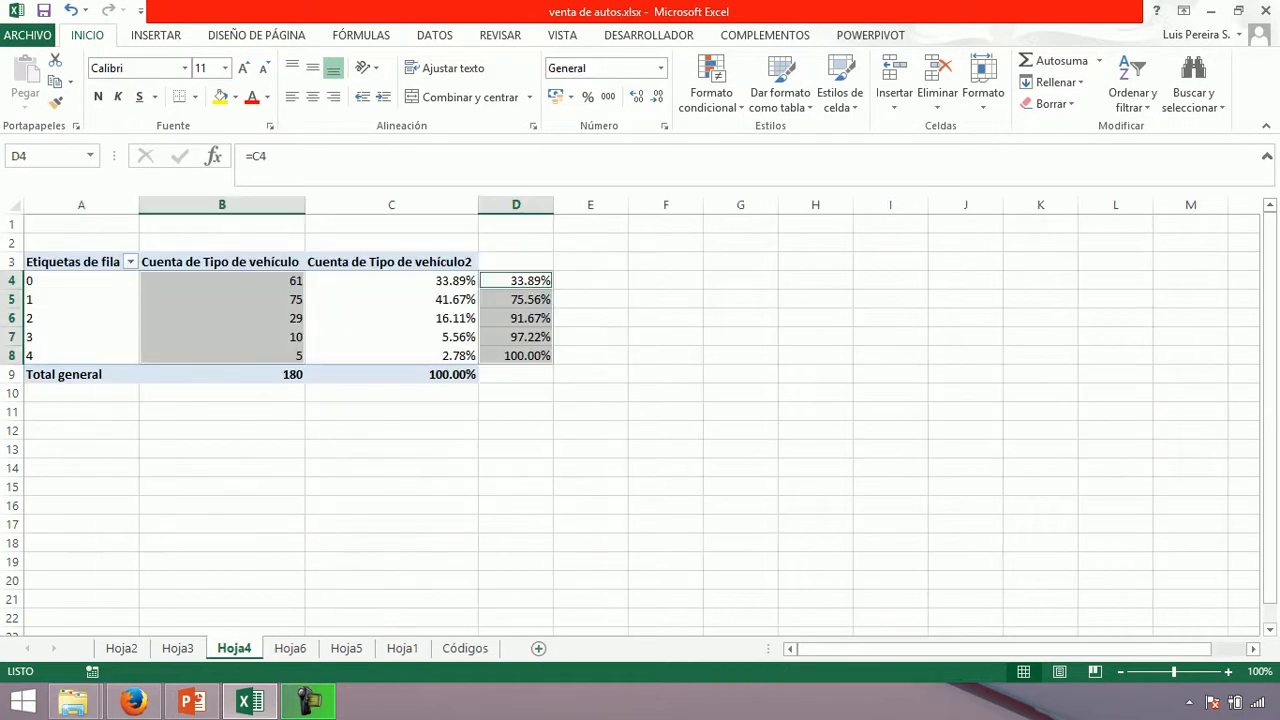
pyautogui.moveTo(80, 280); pyautogui.dragTo(297, 356)
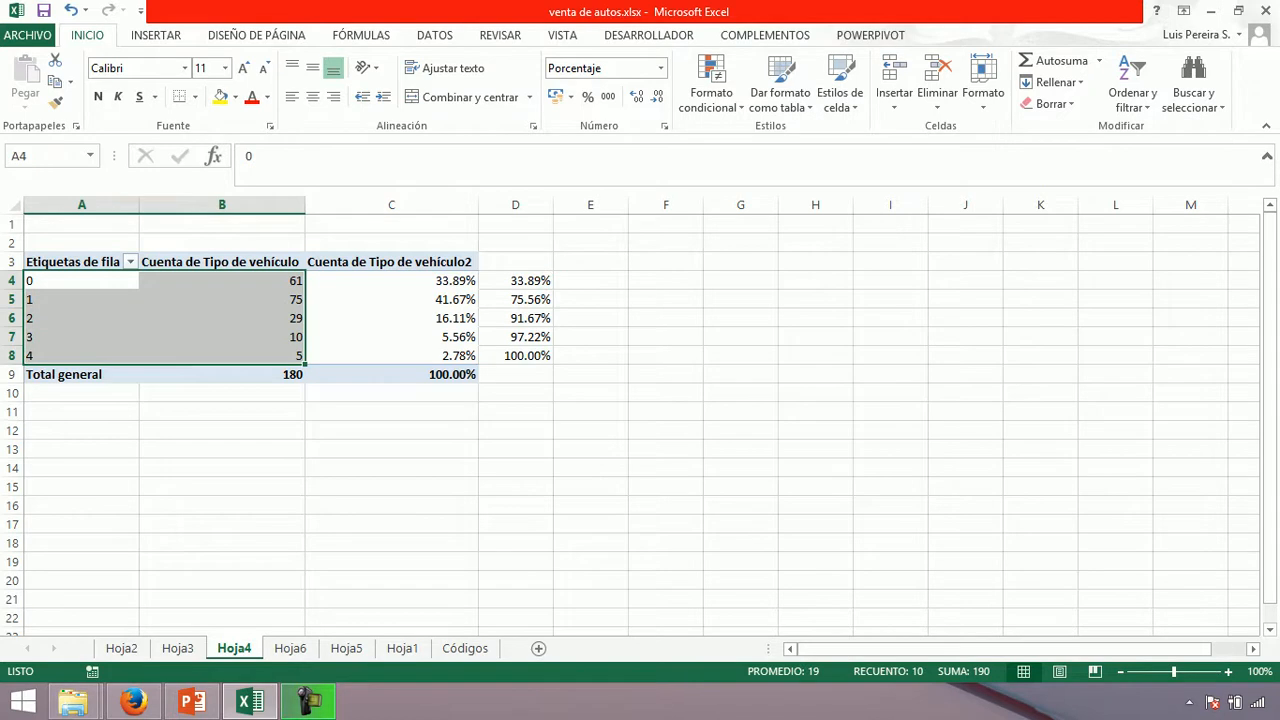
pyautogui.moveTo(80, 280); pyautogui.dragTo(80, 356)
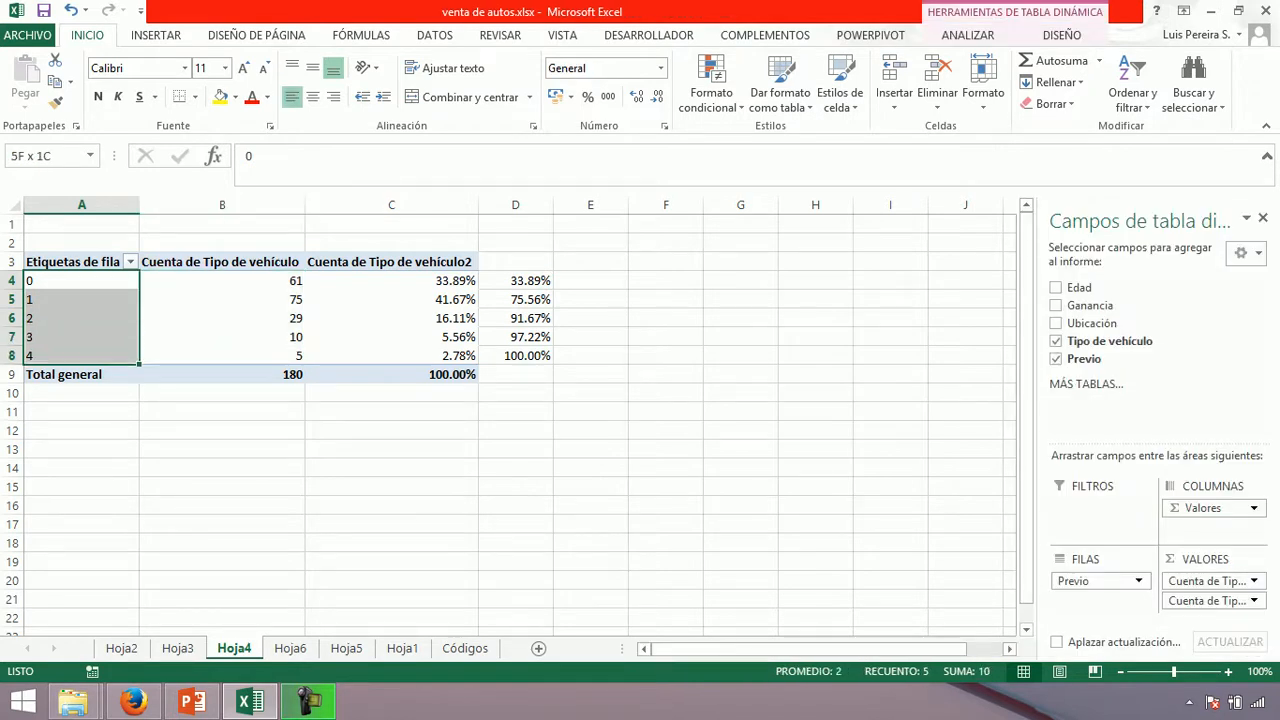
pyautogui.moveTo(80, 356); pyautogui.dragTo(290, 356)
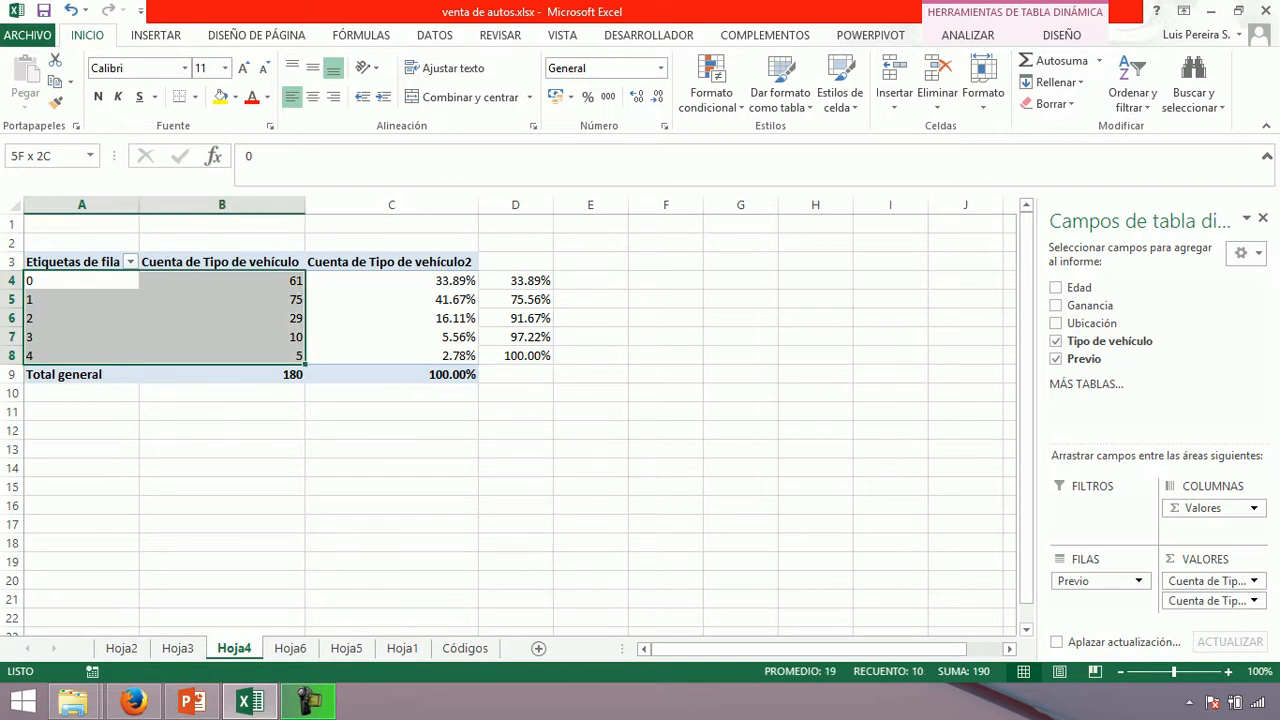
pyautogui.moveTo(290, 356); pyautogui.dragTo(290, 356)
pyautogui.moveTo(515, 280); pyautogui.dragTo(515, 355)
pyautogui.hotkey('ctrl', 'c')
# Step: Paste the copied data into Hoja6 starting at A2, as values with their percentage format
pyautogui.click(290, 648)
pyautogui.click(60, 243)
pyautogui.click(25, 100)
pyautogui.click(49, 230)
pyautogui.press('Escape')
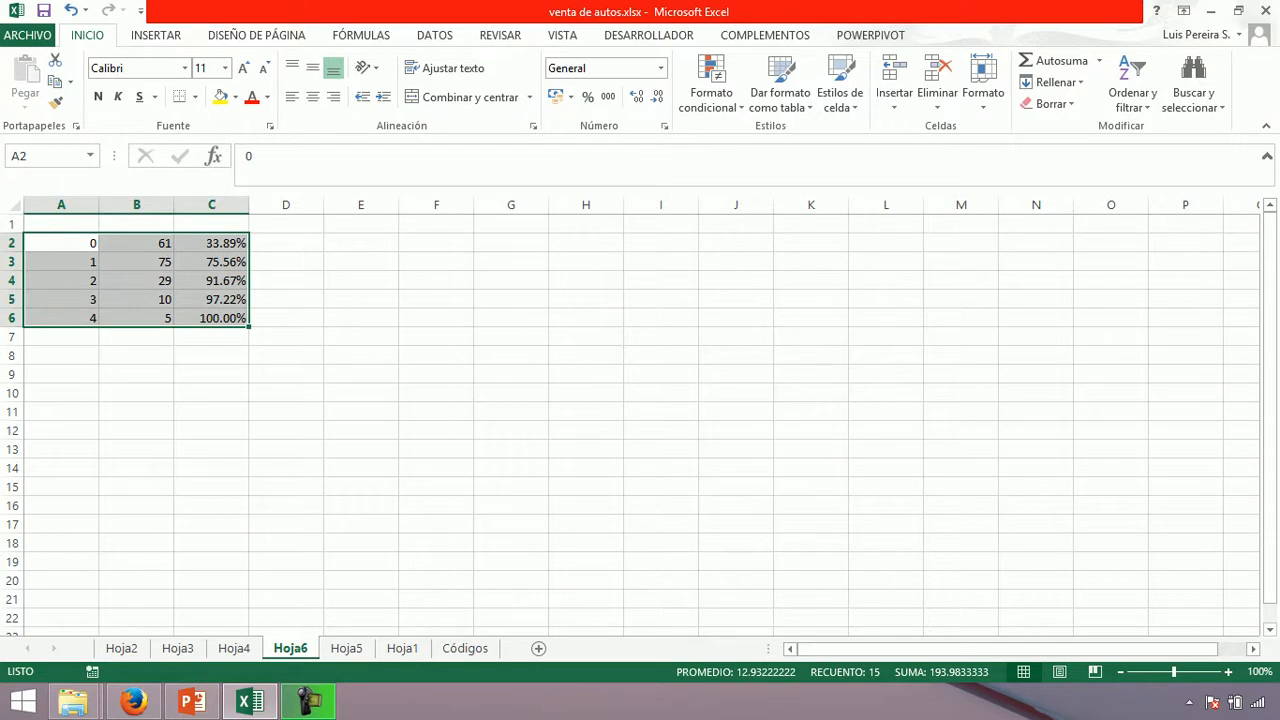
pyautogui.click(136, 243)
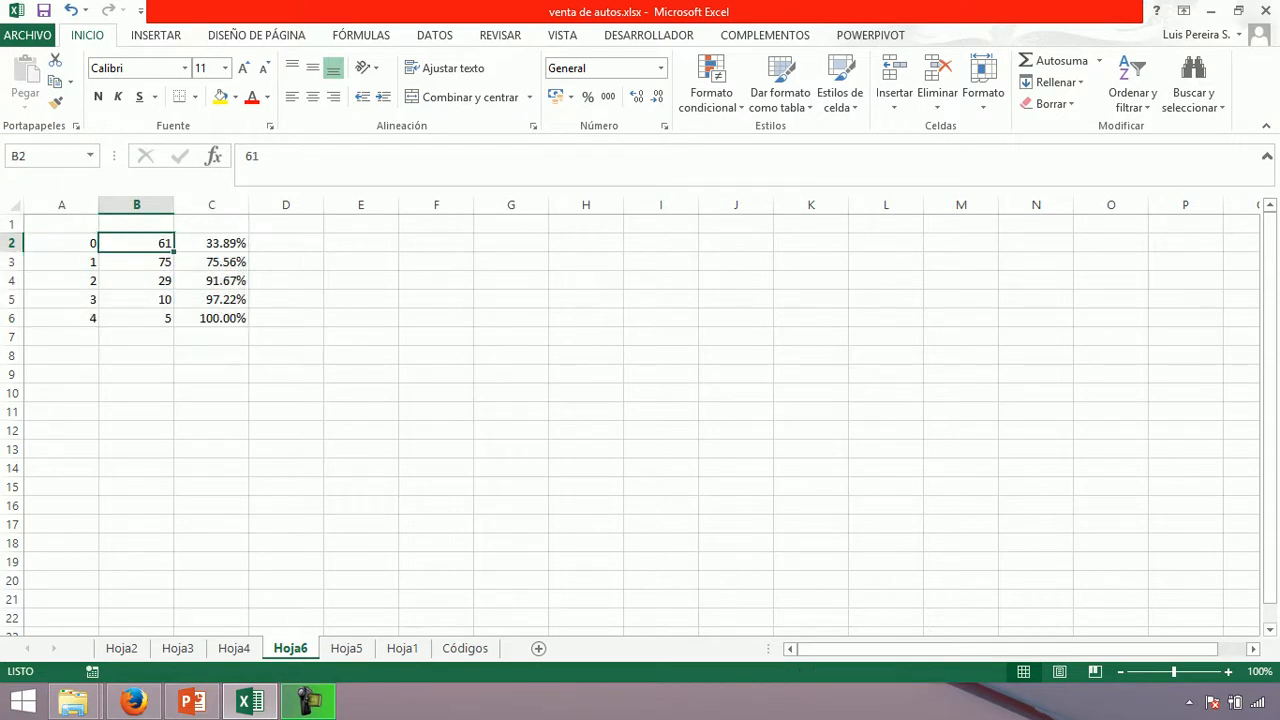
pyautogui.moveTo(61, 243); pyautogui.dragTo(211, 318)
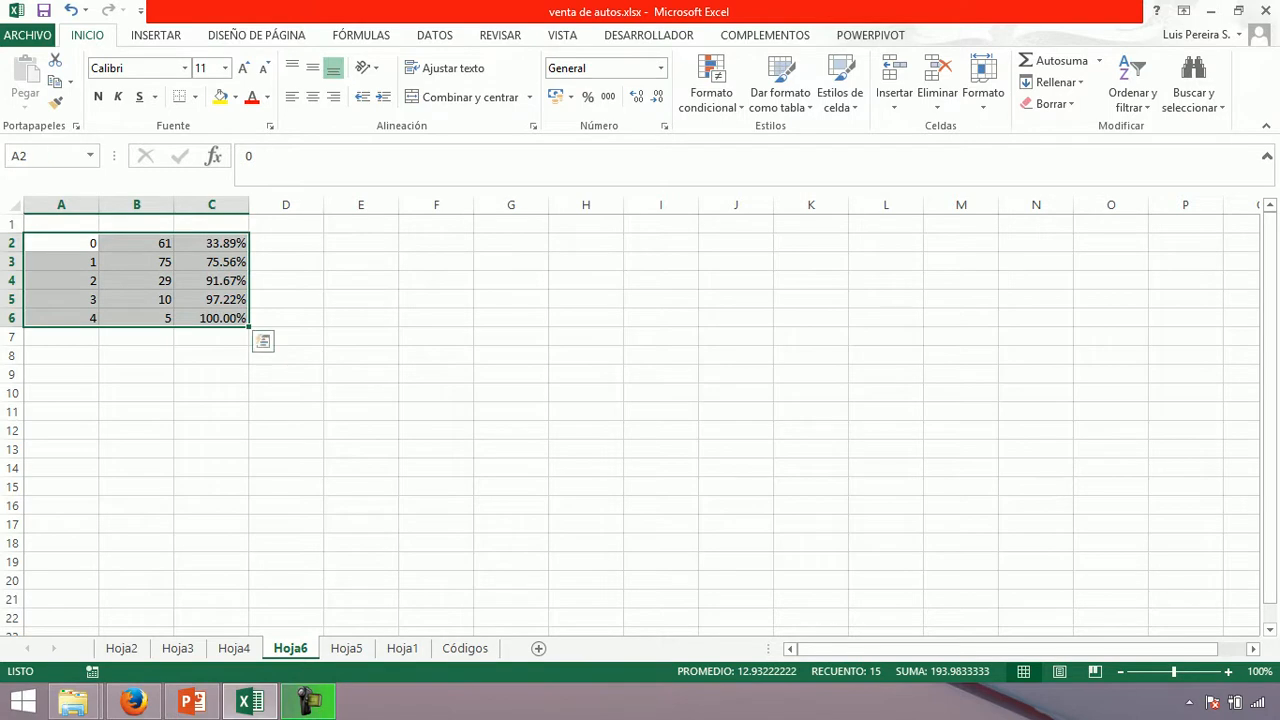
pyautogui.moveTo(136, 243); pyautogui.dragTo(211, 318)
pyautogui.moveTo(136, 243); pyautogui.dragTo(136, 318)
pyautogui.moveTo(211, 243); pyautogui.dragTo(211, 318)
pyautogui.moveTo(136, 243); pyautogui.dragTo(211, 318)
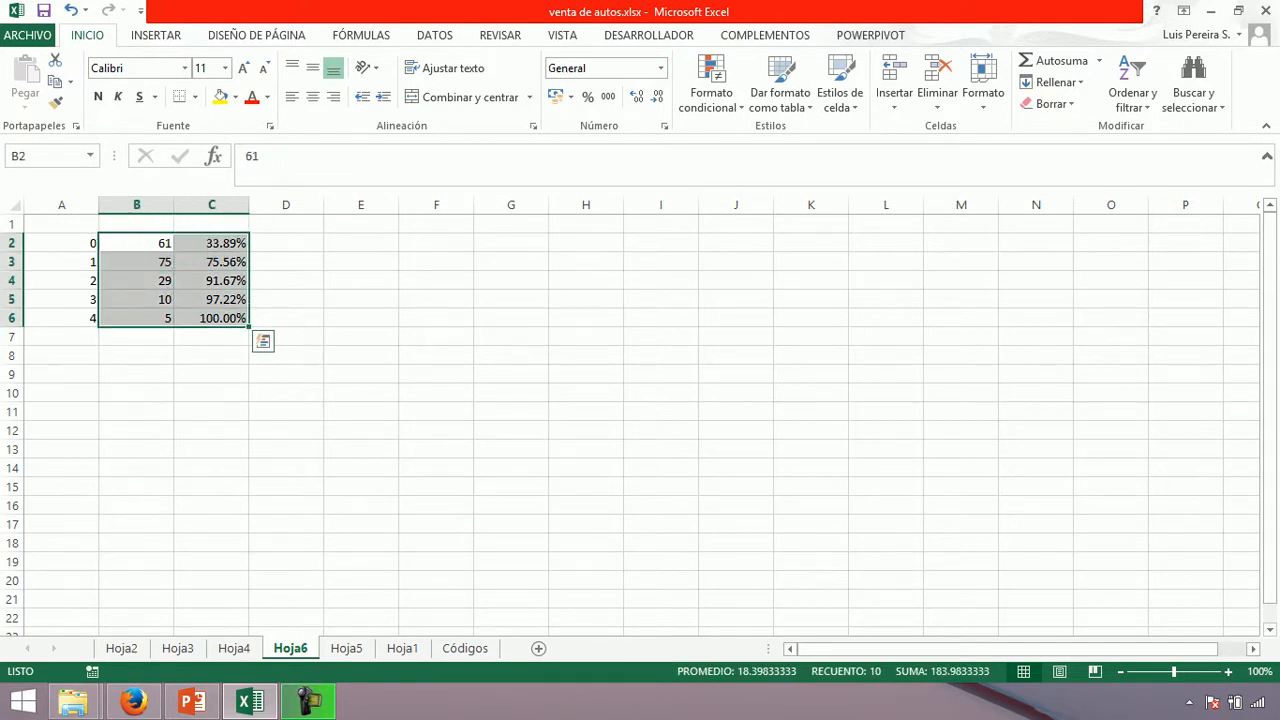
pyautogui.moveTo(61, 243); pyautogui.dragTo(61, 318)
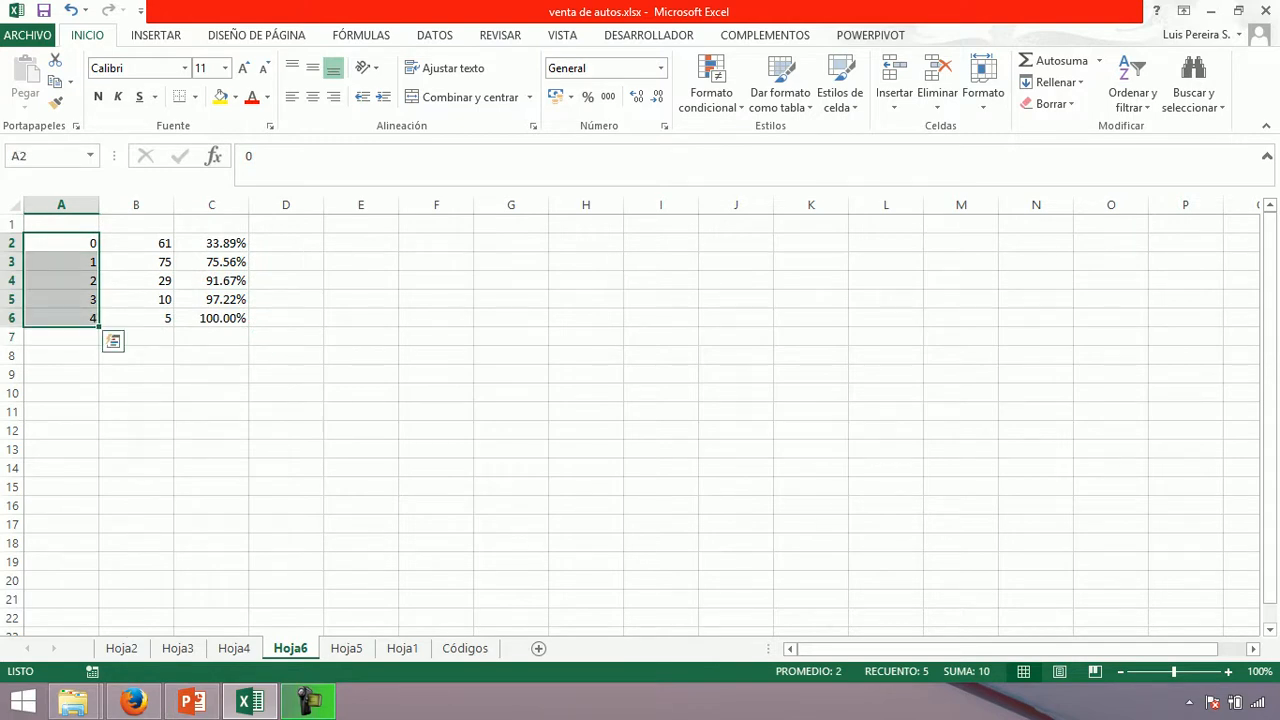
# Step: Insert a clustered column and line combo chart with a secondary axis from B2:C6 on Hoja6
pyautogui.moveTo(136, 243); pyautogui.dragTo(211, 318)
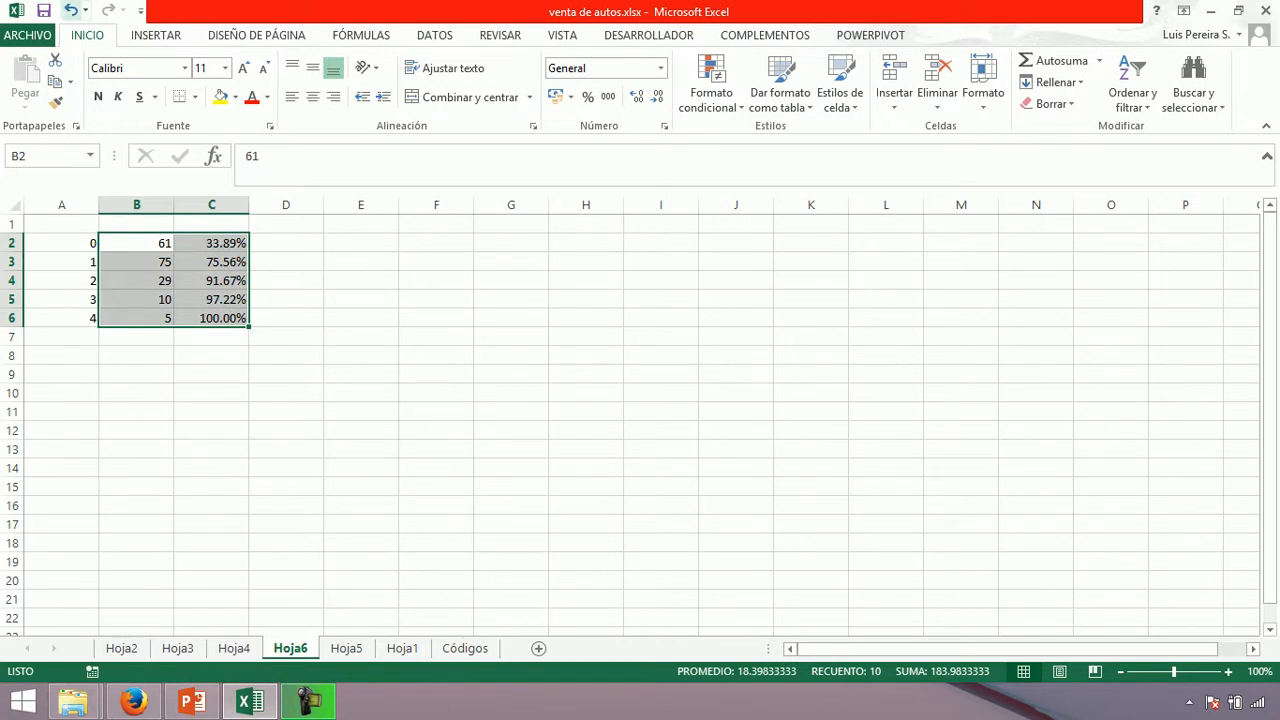
pyautogui.hotkey('alt', 'b')
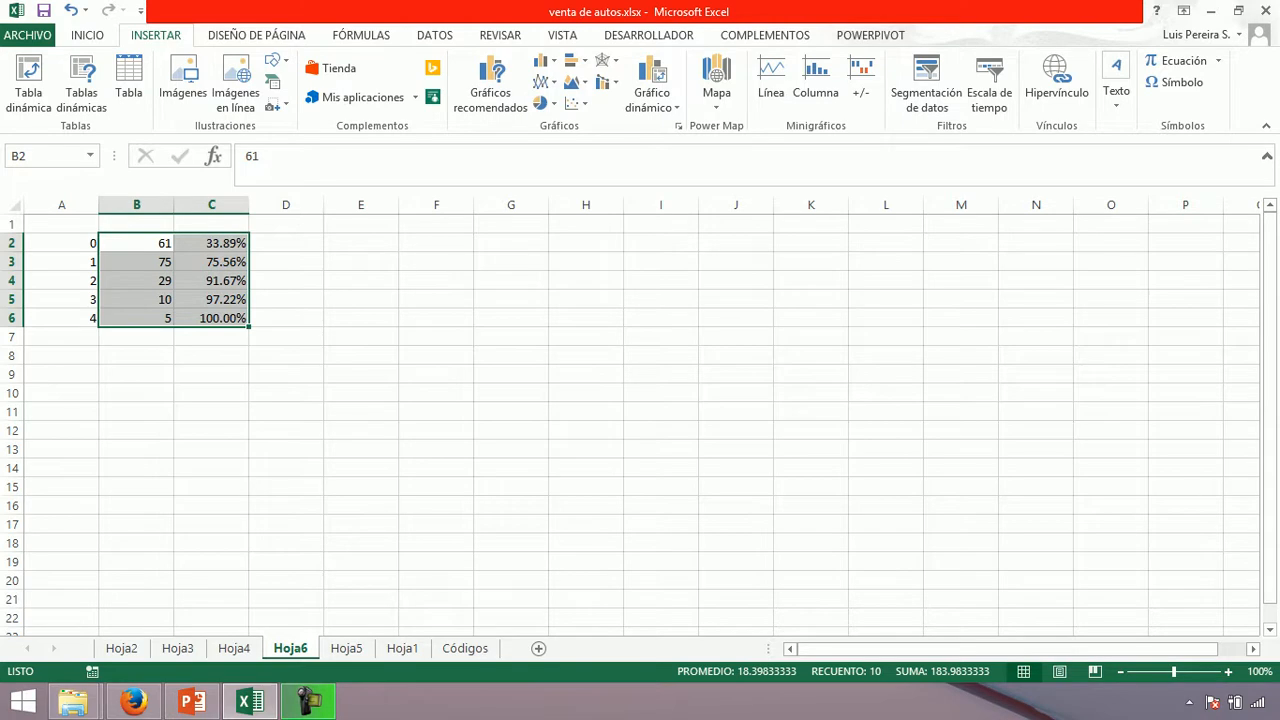
pyautogui.click(606, 82)
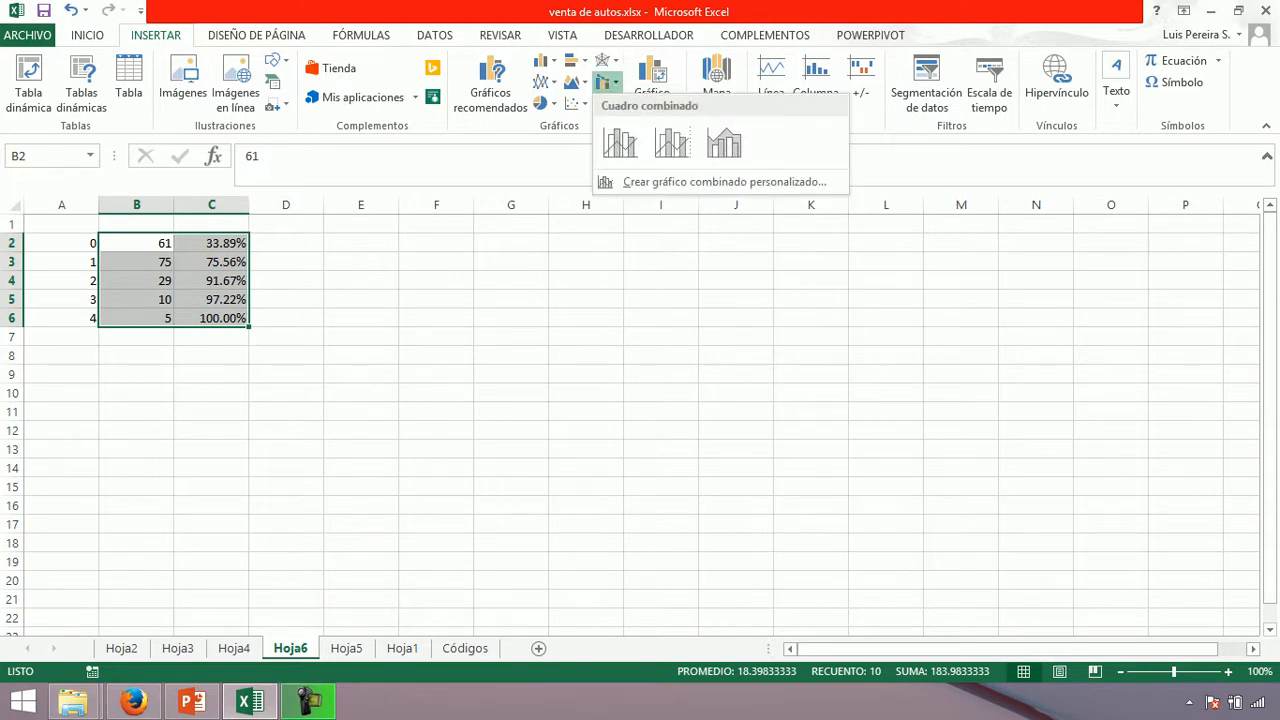
pyautogui.press('Escape')
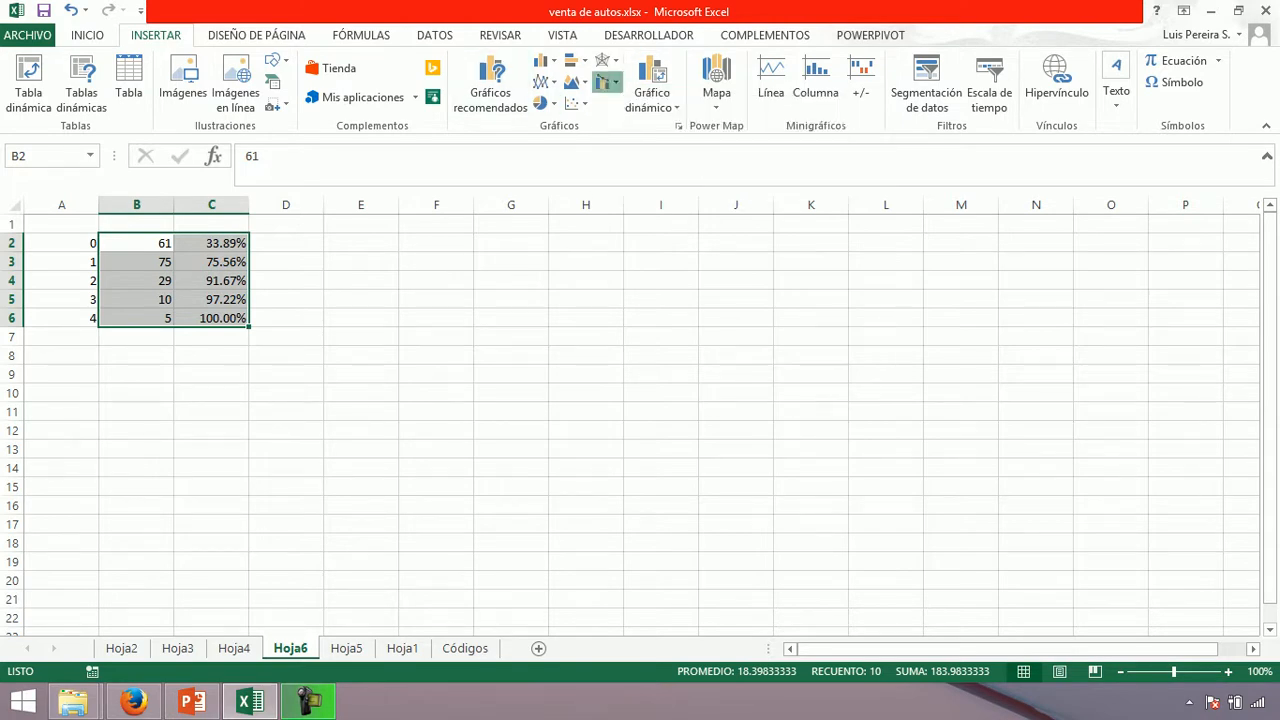
pyautogui.click(606, 82)
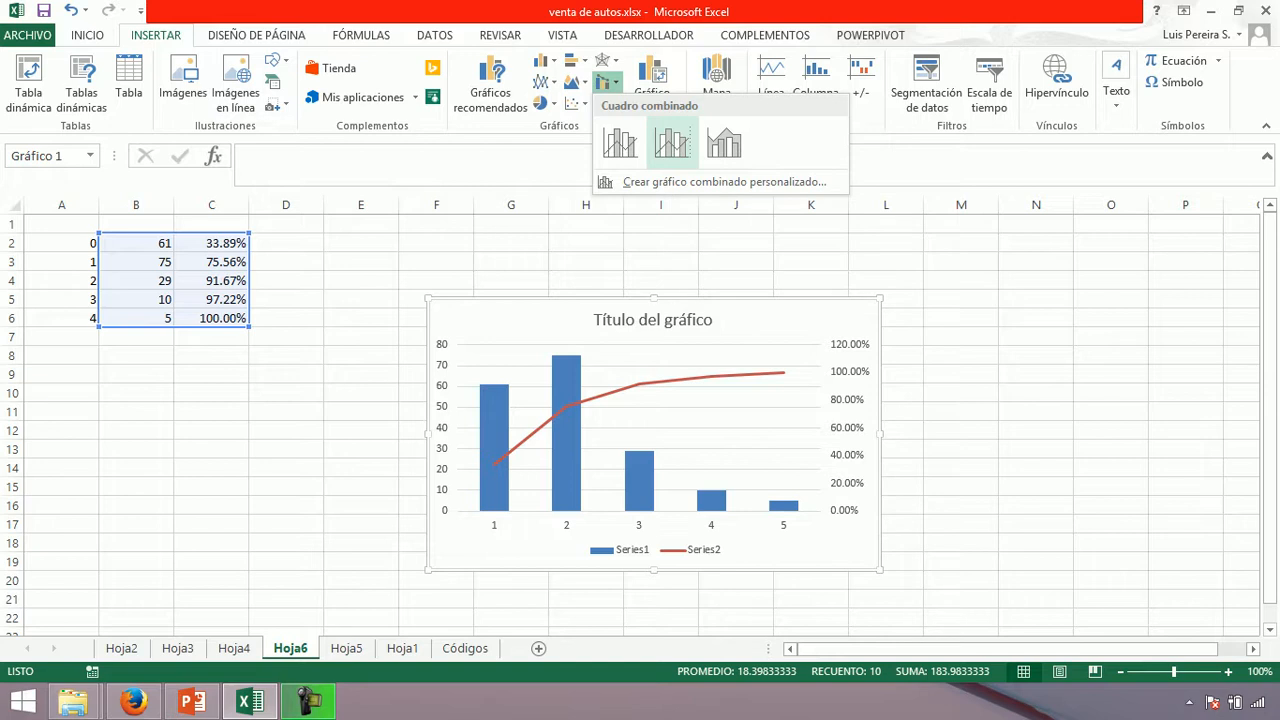
pyautogui.click(672, 143)
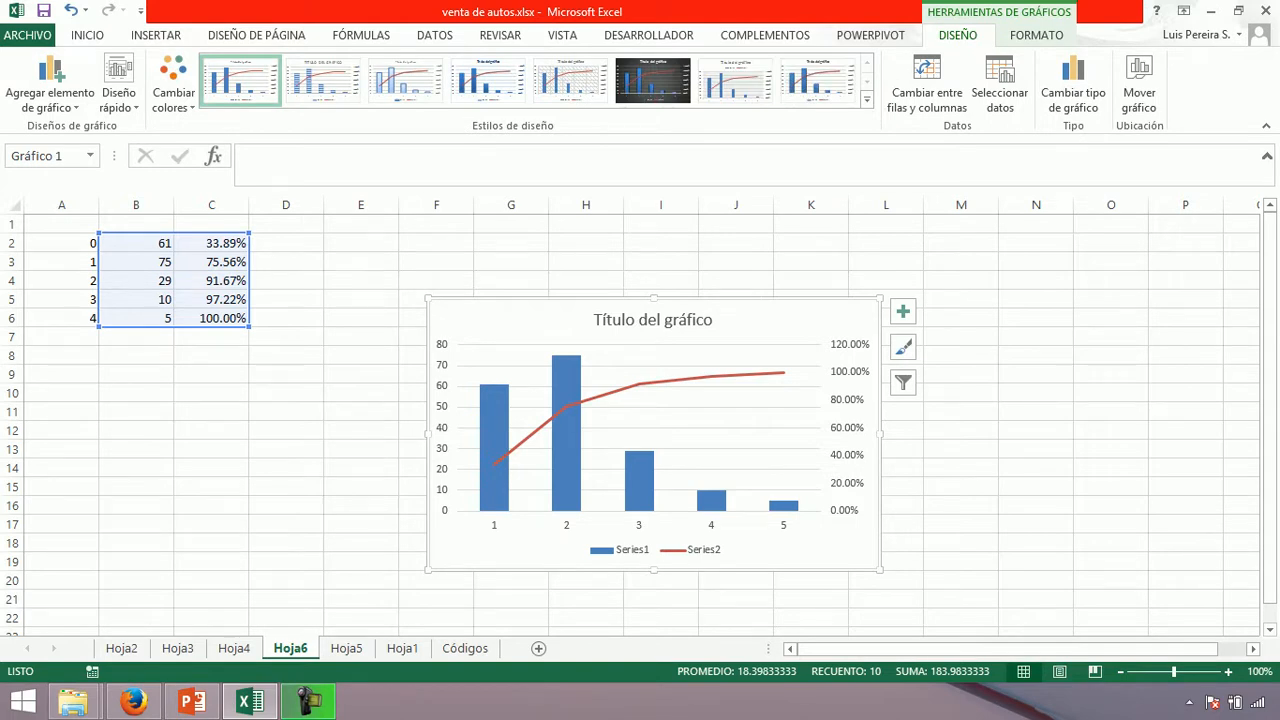
# Step: Set the maximum of the chart's secondary percentage axis to 1.0 and delete the chart legend
pyautogui.rightClick(852, 373)
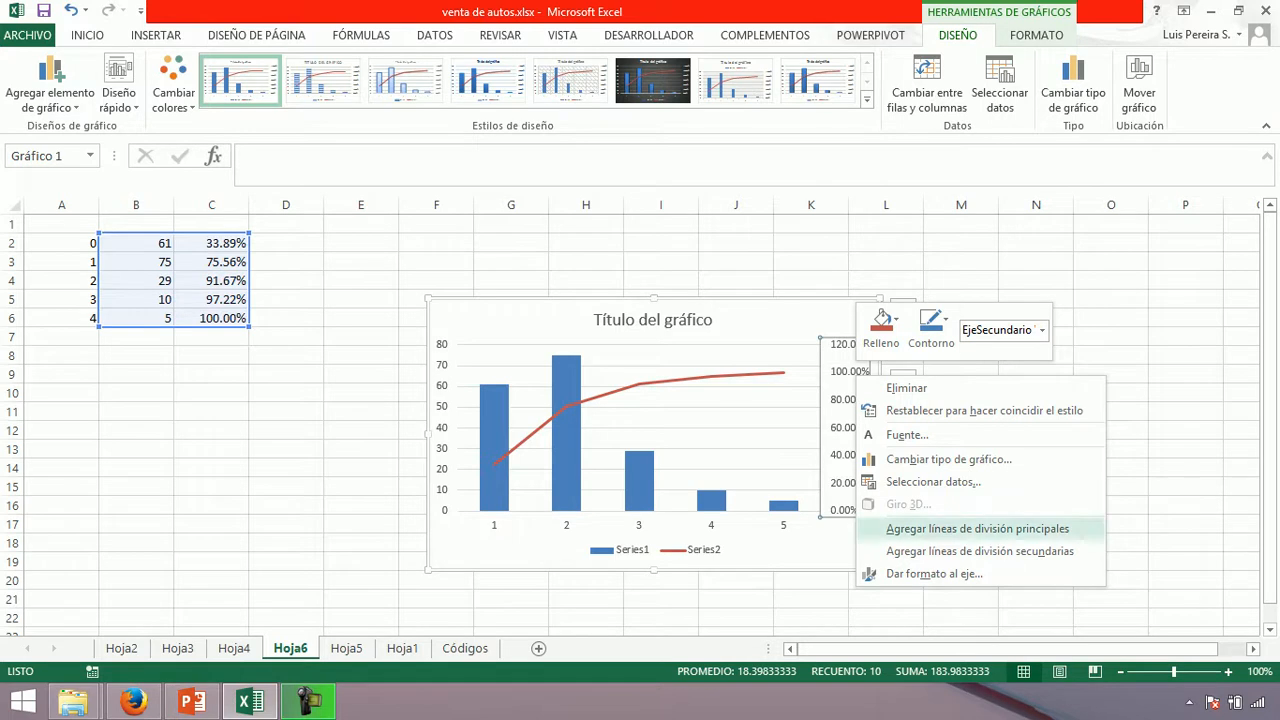
pyautogui.click(934, 574)
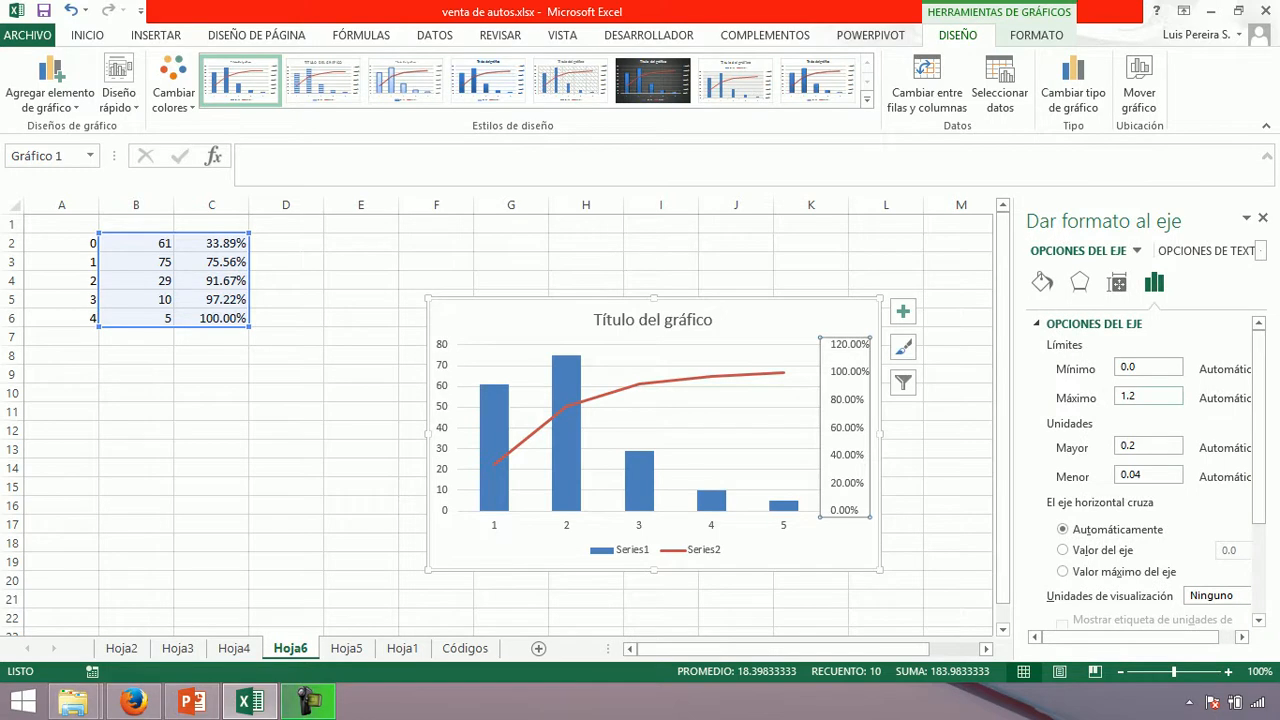
pyautogui.click(1140, 396)
pyautogui.press('BackSpace')
pyautogui.press('BackSpace')
pyautogui.press('Return')
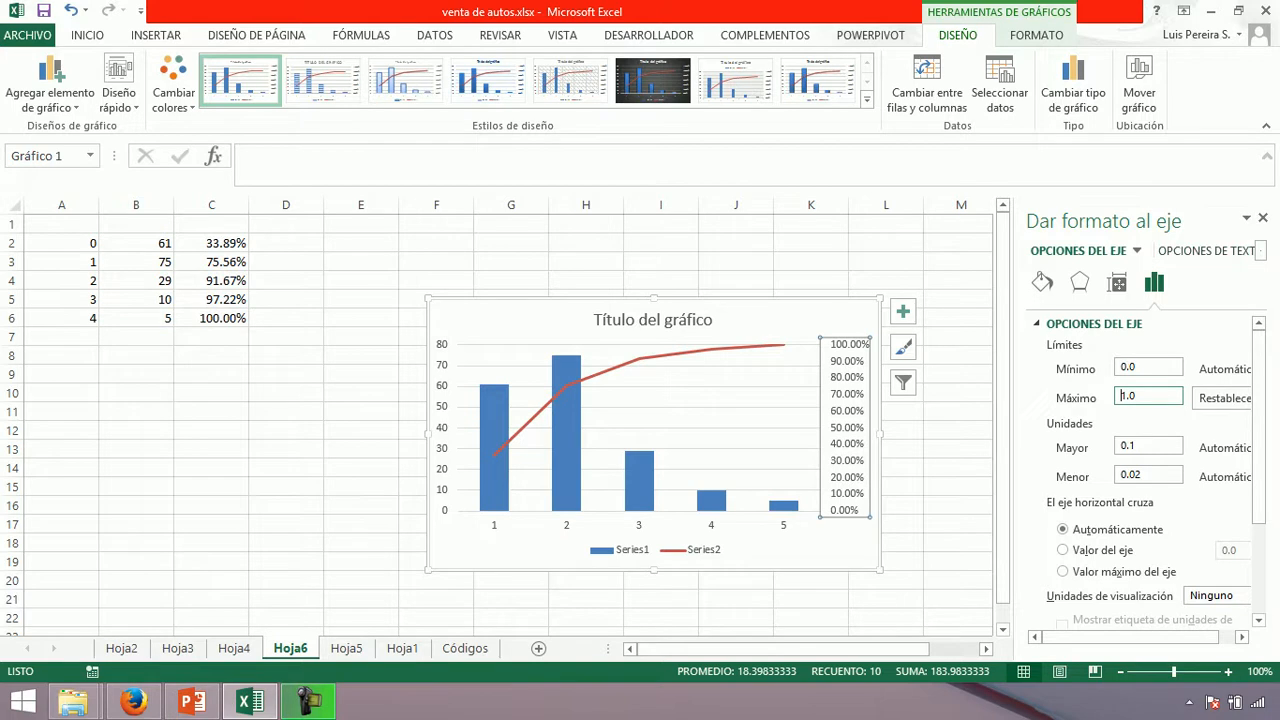
pyautogui.click(1263, 218)
pyautogui.click(653, 549)
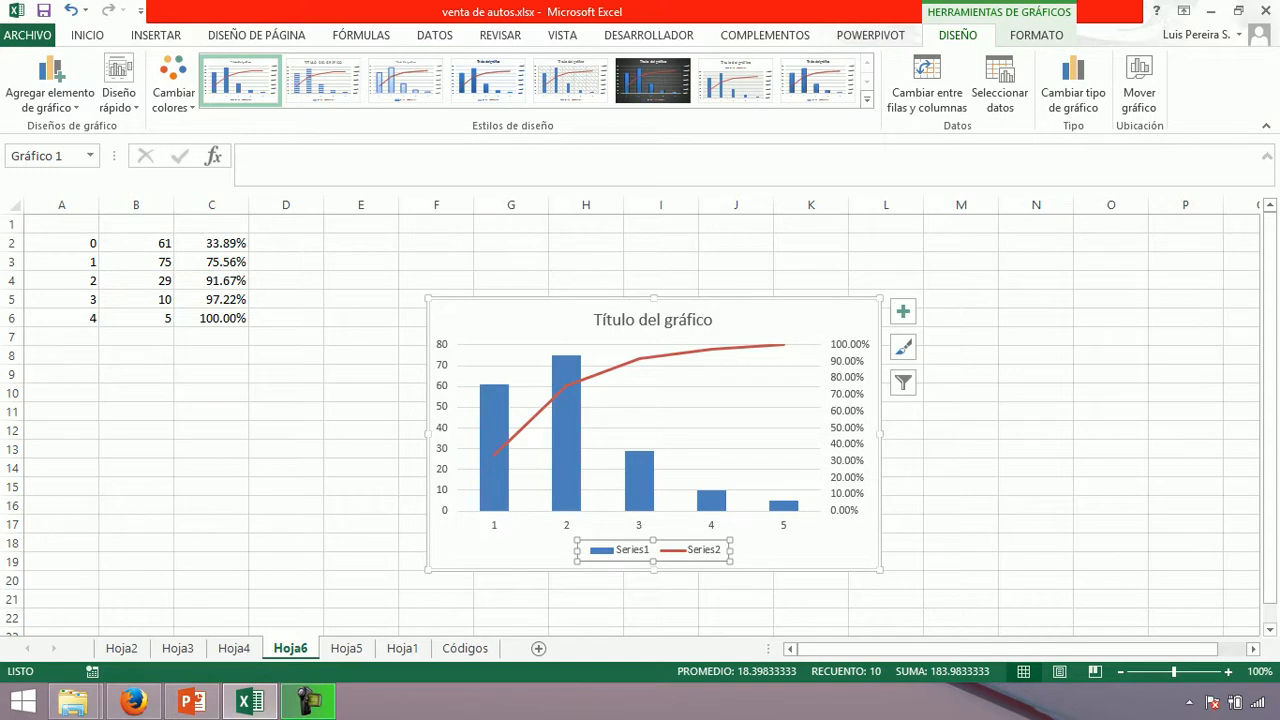
pyautogui.press('Delete')
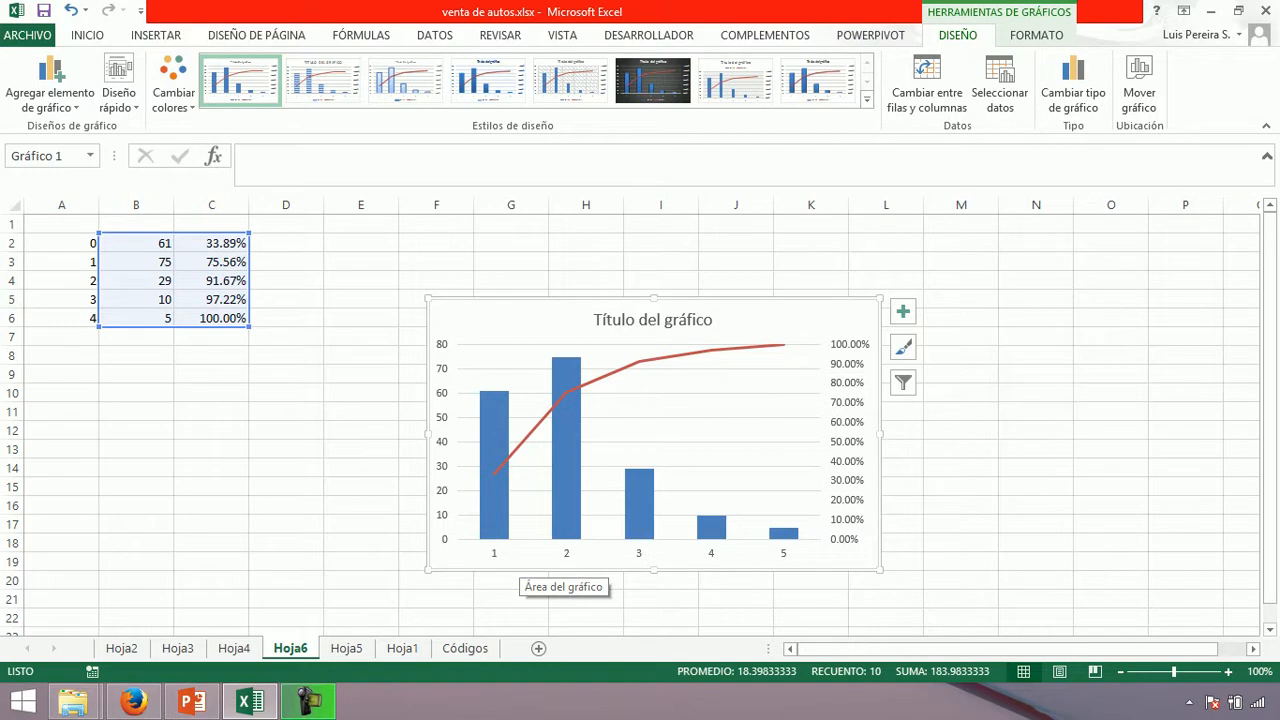
# Step: Set the chart's horizontal axis labels to the range A2:A6 on Hoja6
pyautogui.moveTo(75, 243); pyautogui.dragTo(80, 318)
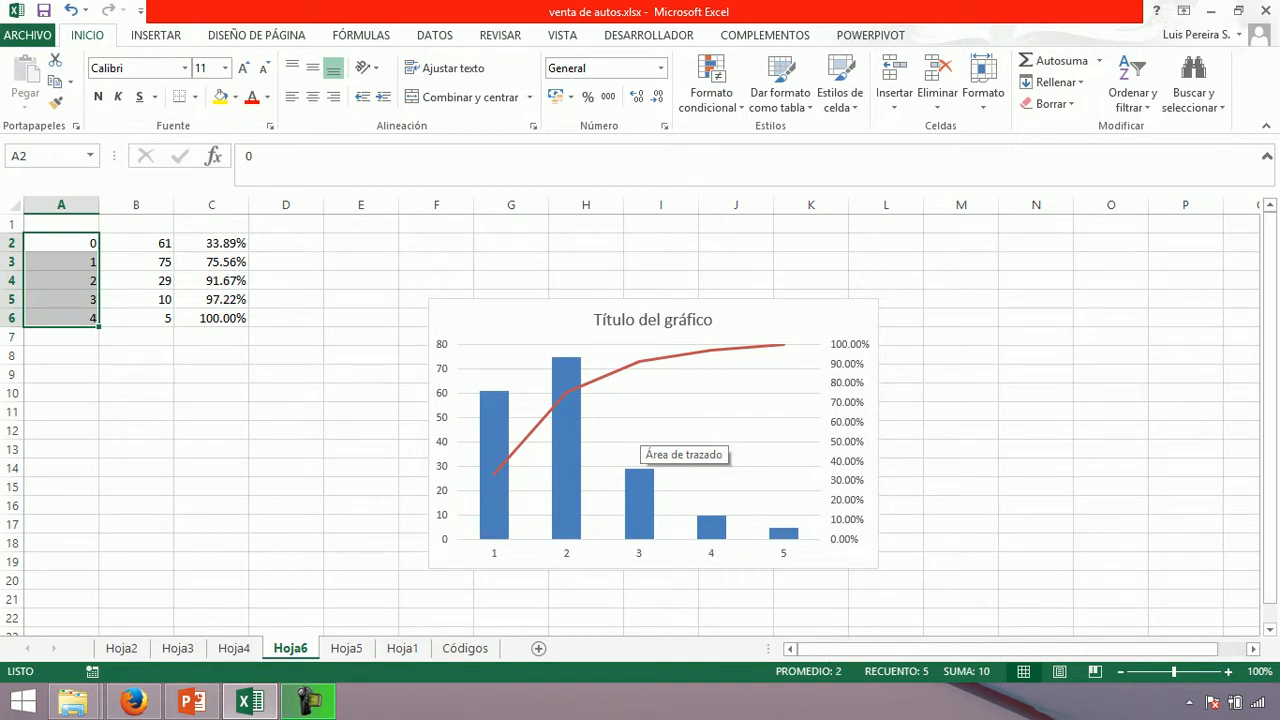
pyautogui.rightClick(642, 431)
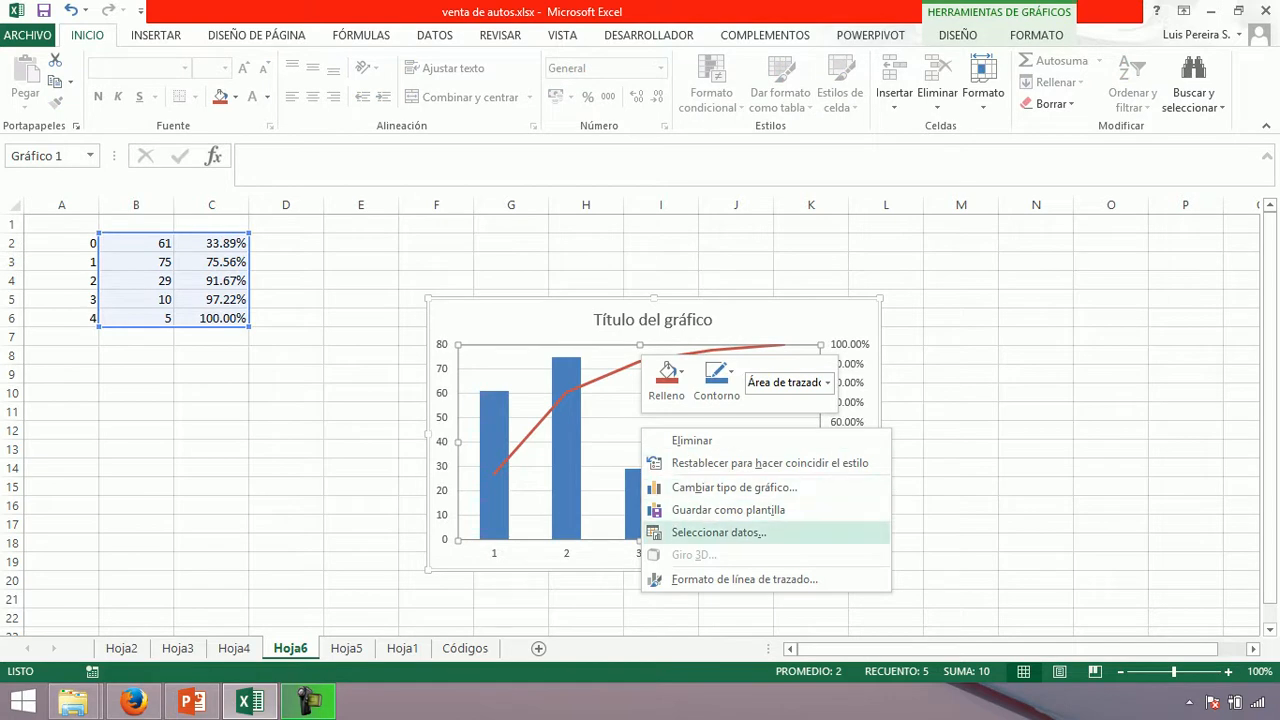
pyautogui.click(718, 532)
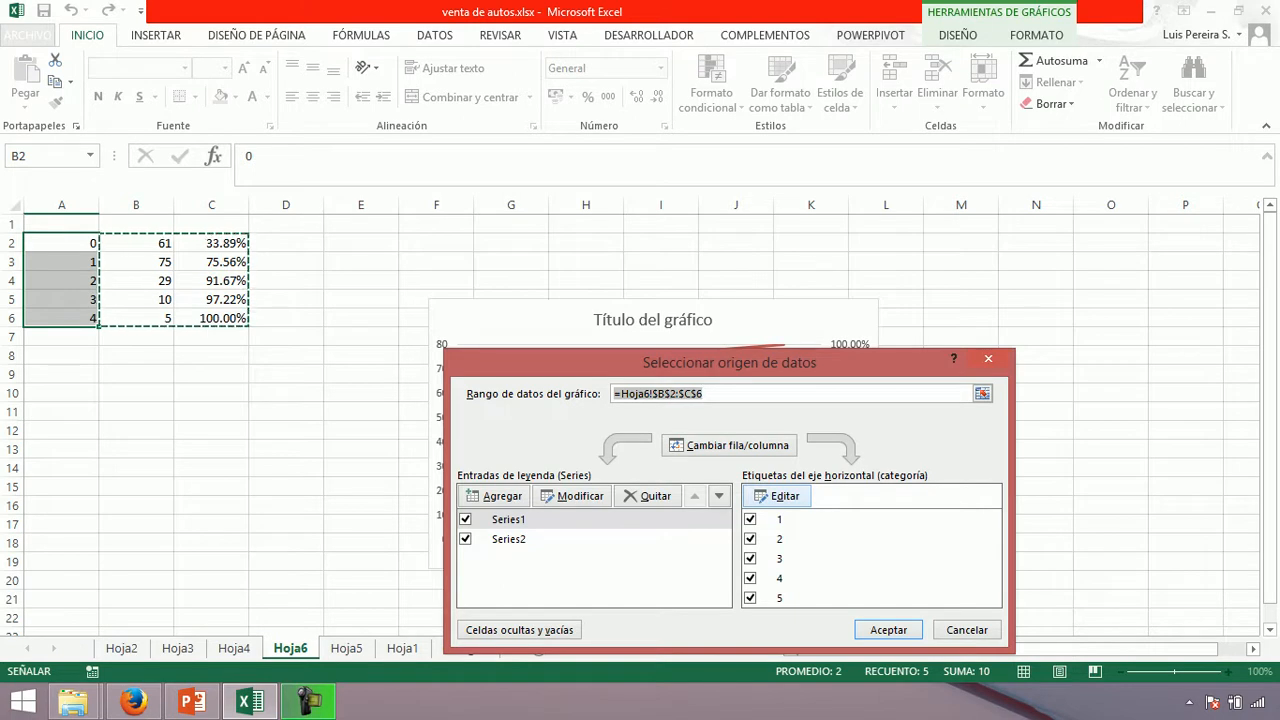
pyautogui.press('Return')
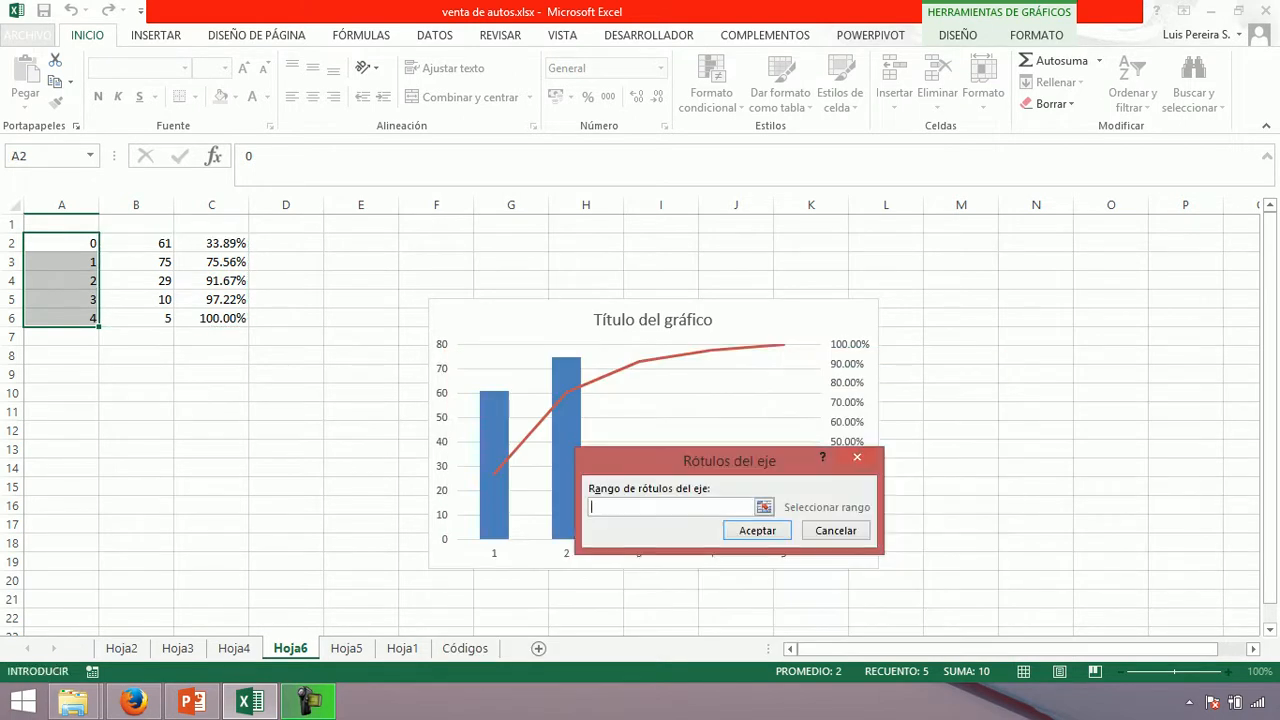
pyautogui.moveTo(61, 243); pyautogui.dragTo(95, 318)
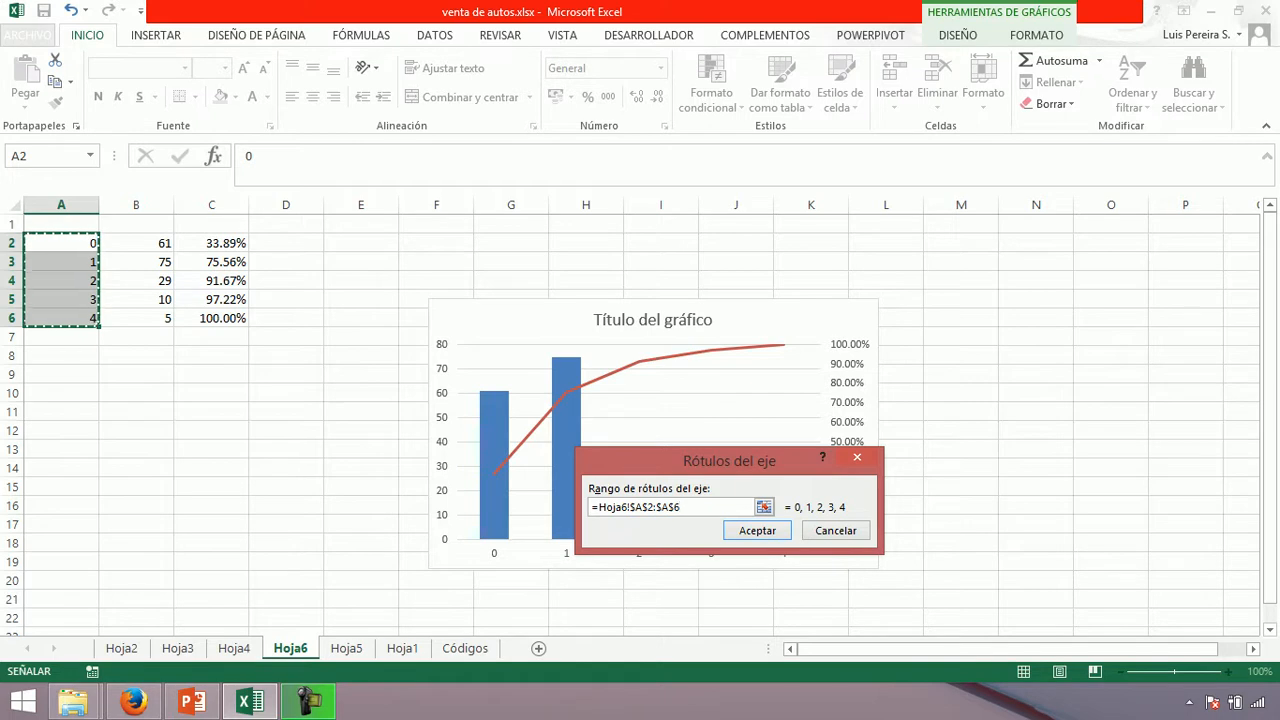
pyautogui.moveTo(729, 460); pyautogui.dragTo(683, 248)
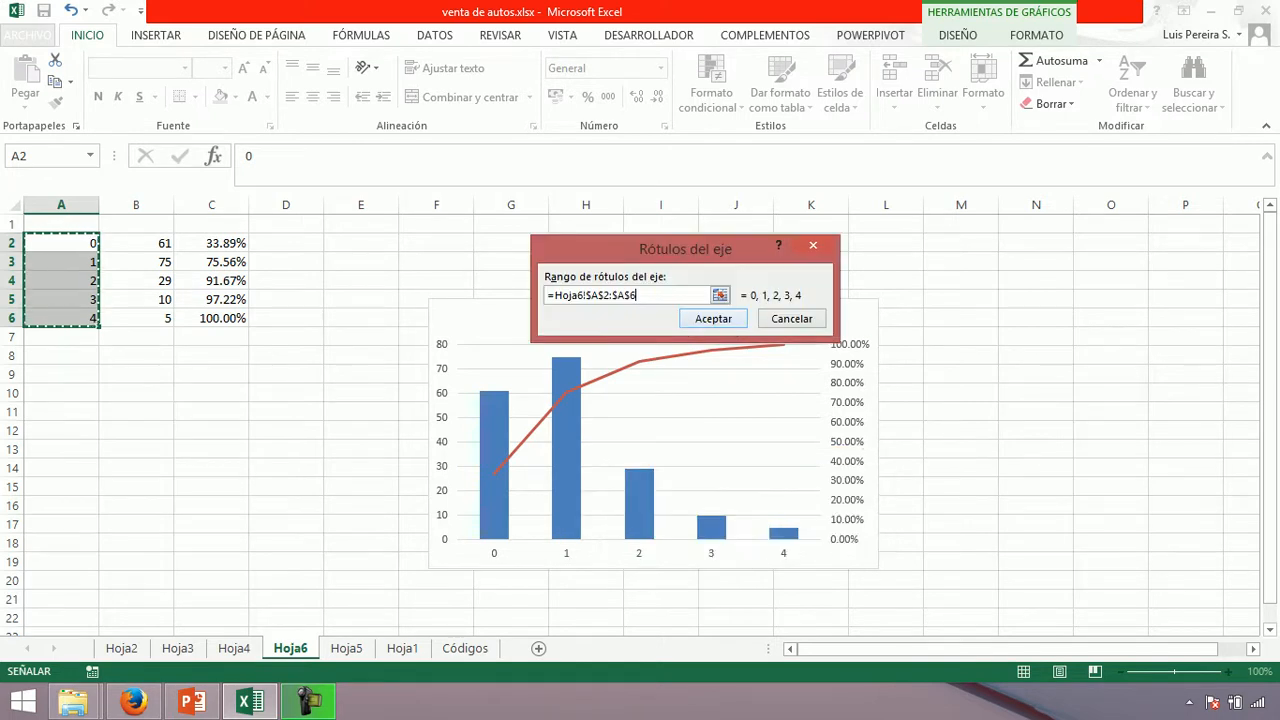
pyautogui.click(713, 318)
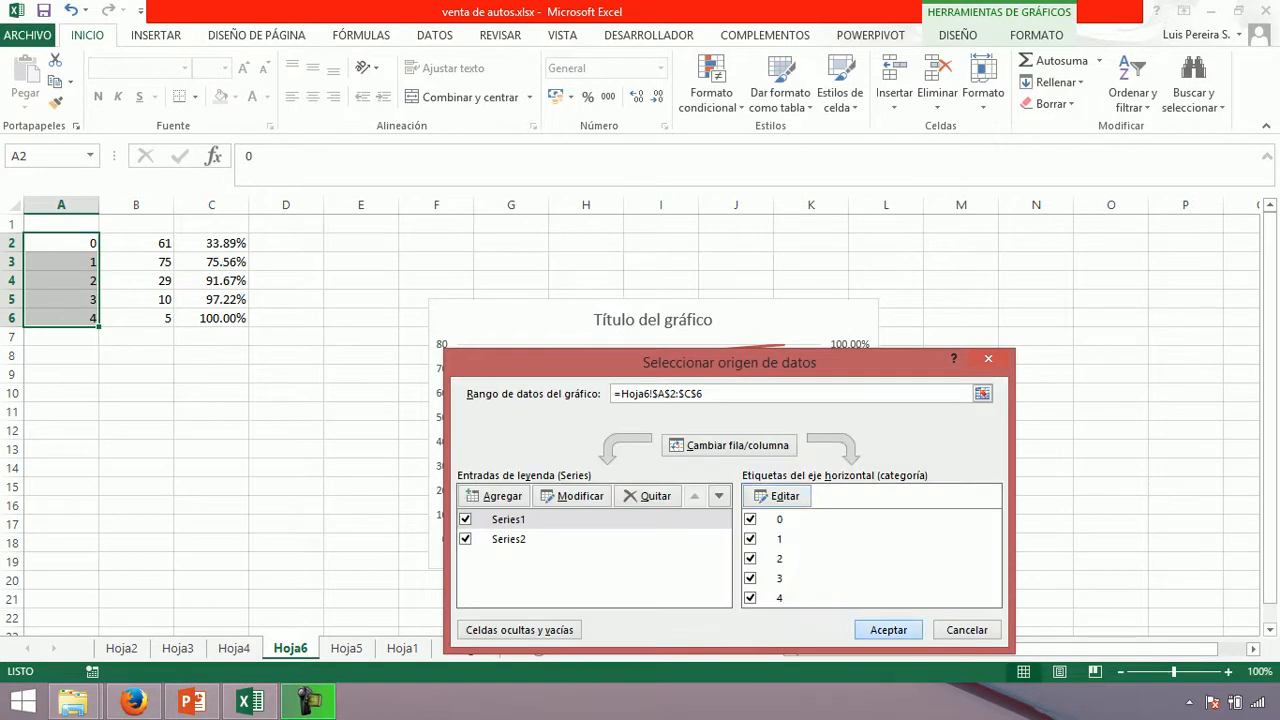
pyautogui.press('Return')
# Step: Check the reference chart on the PowerPoint slide, and back in Excel add data labels to the chart's columns and its cumulative line
pyautogui.click(191, 703)
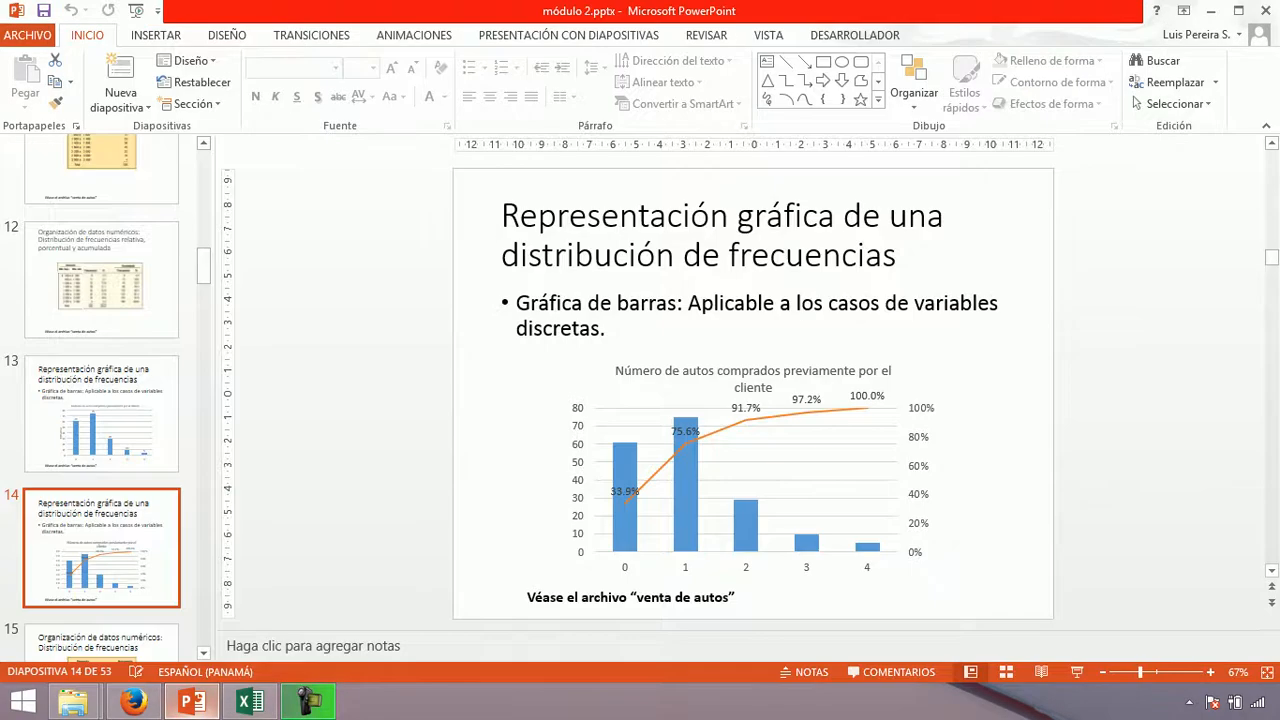
pyautogui.click(250, 703)
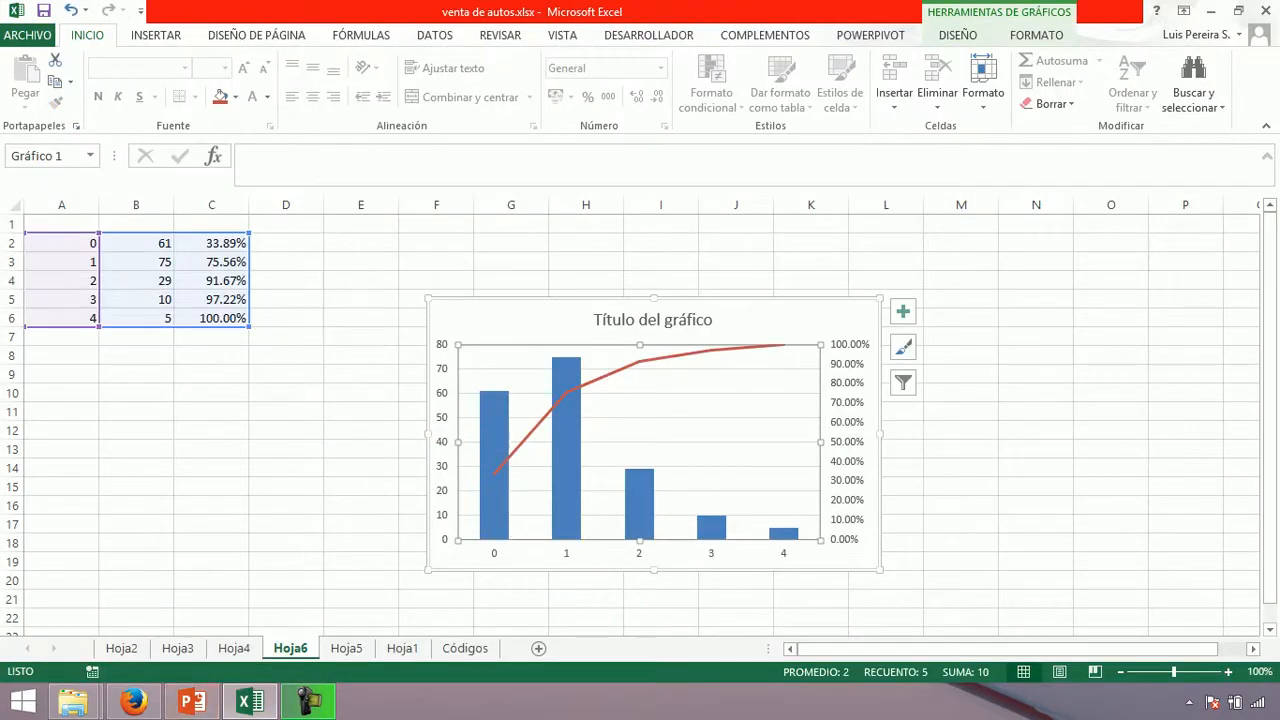
pyautogui.click(566, 450)
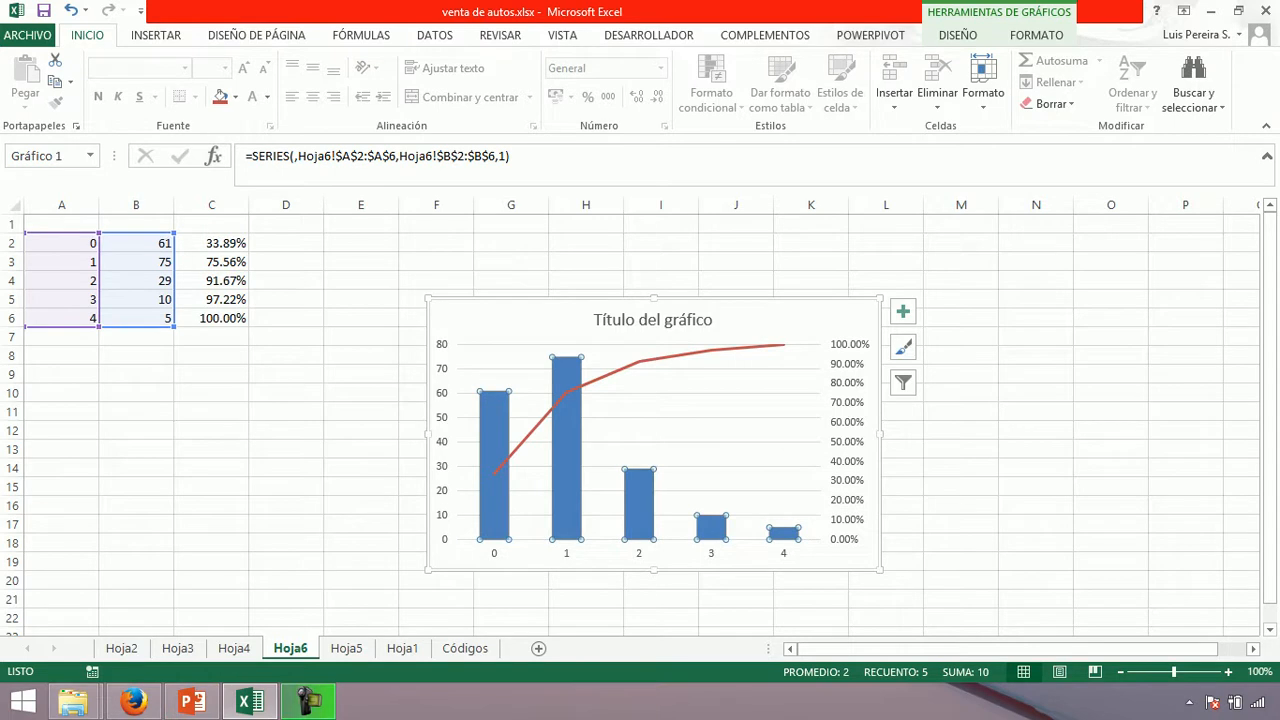
pyautogui.rightClick(568, 468)
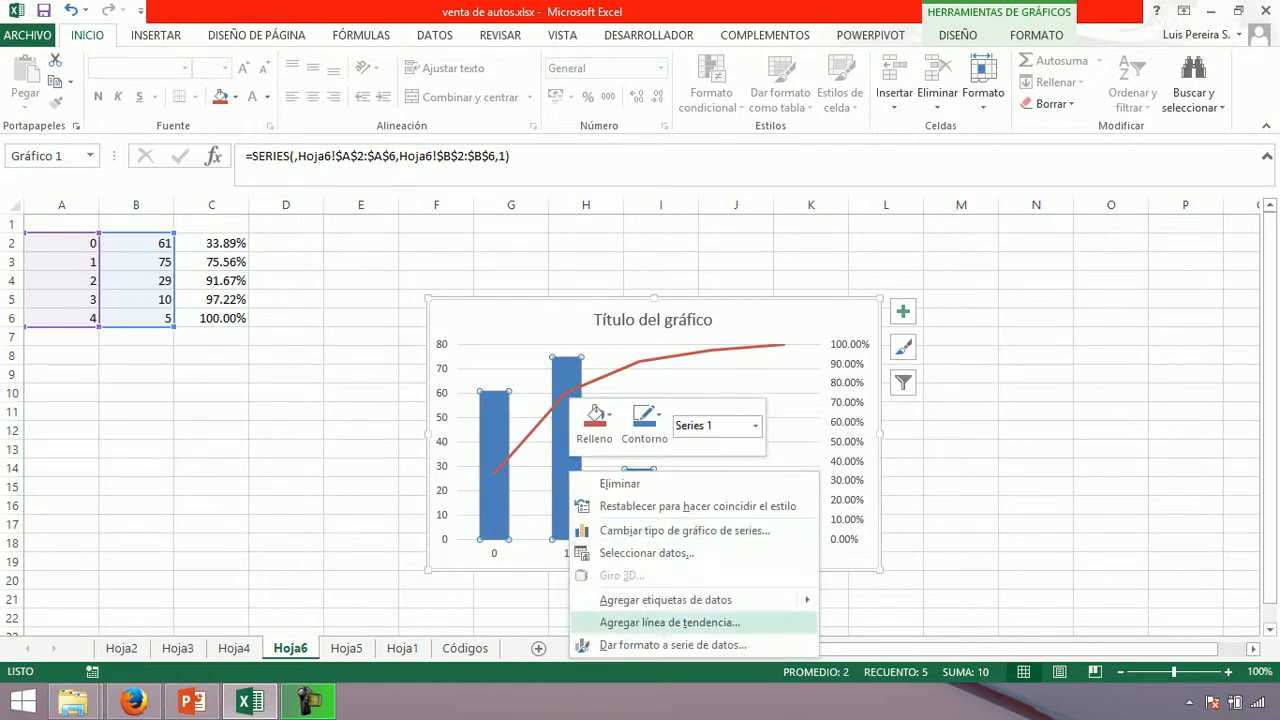
pyautogui.moveTo(700, 599)
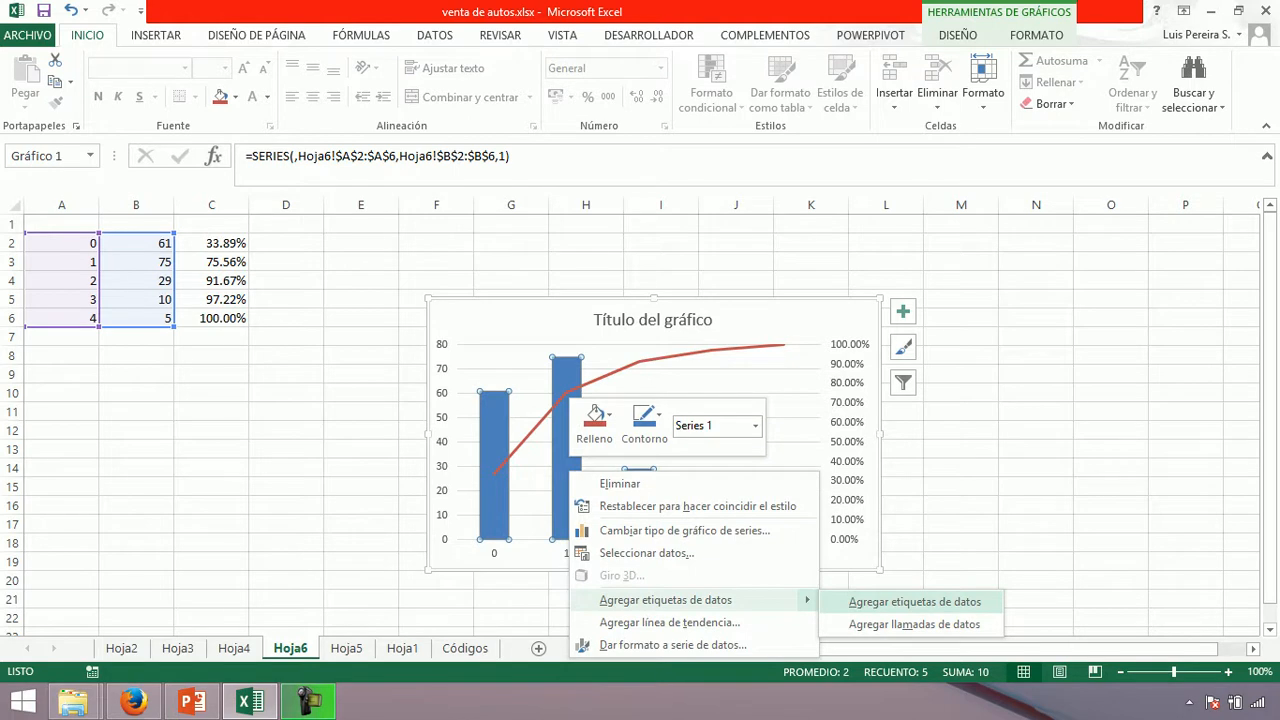
pyautogui.press('Return')
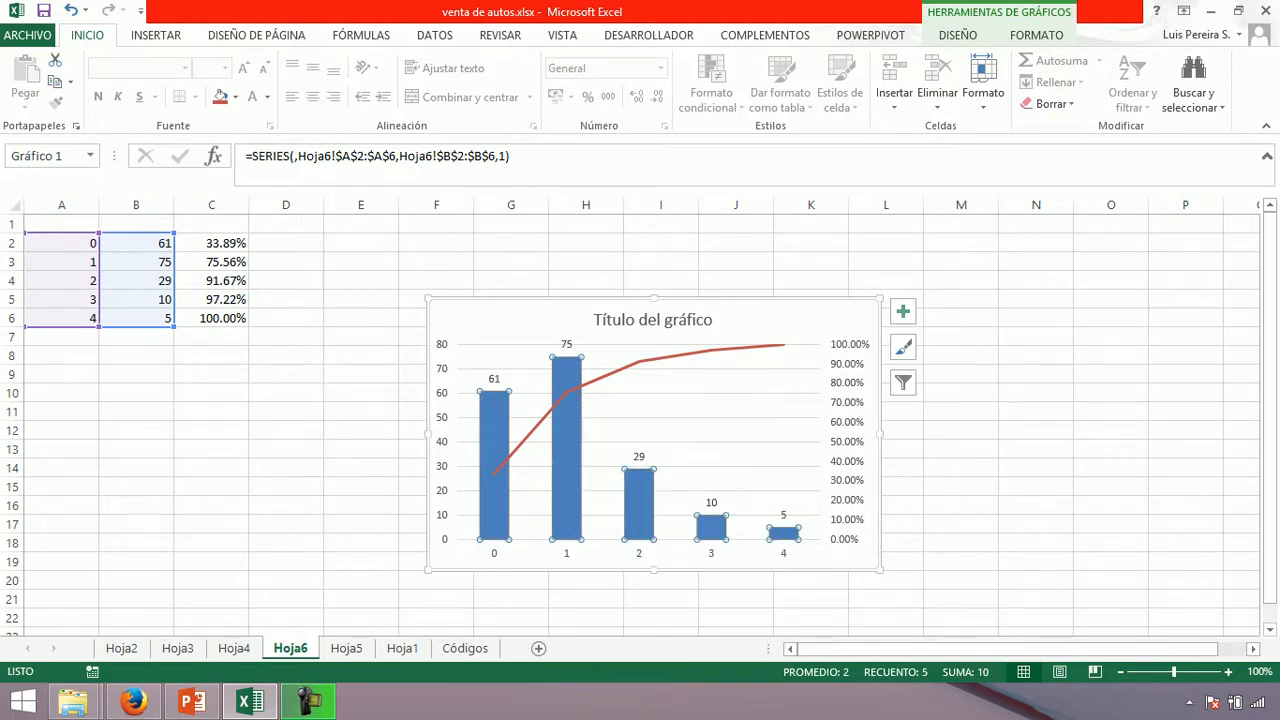
pyautogui.rightClick(639, 363)
pyautogui.press('Right')
pyautogui.press('Return')
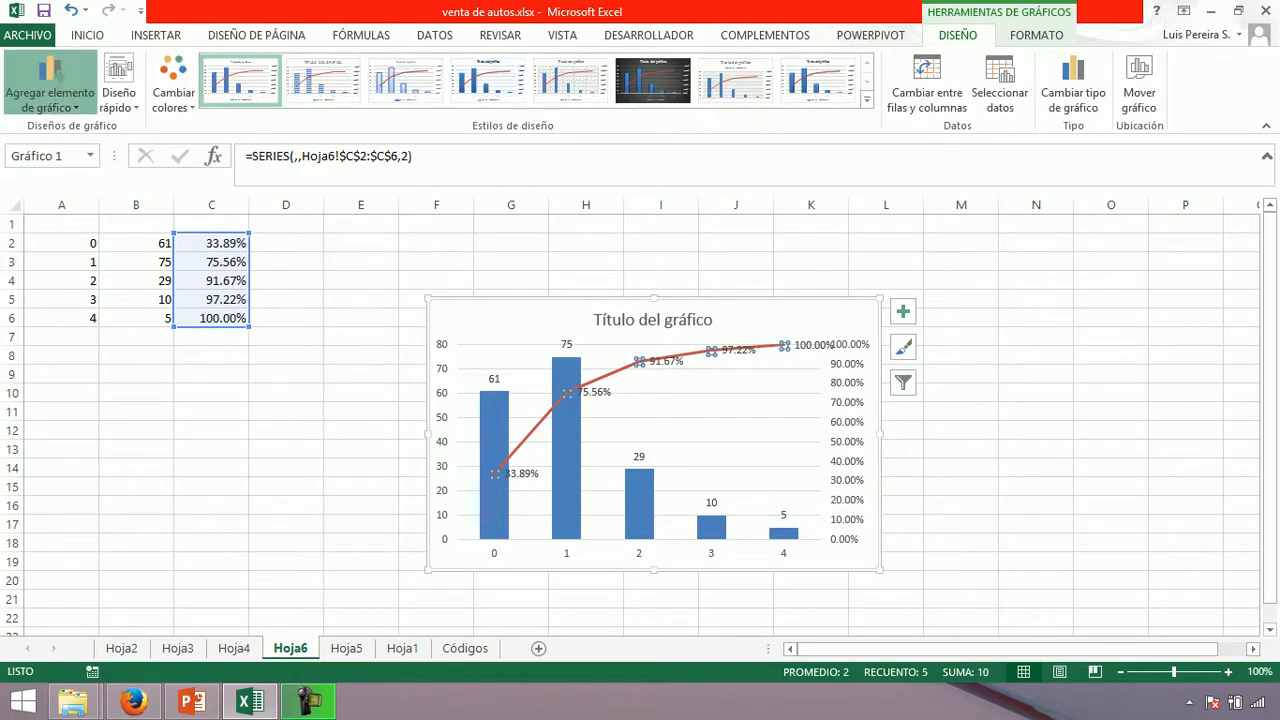
# Step: Place the cumulative percentage line's data labels below the line and deselect the chart
pyautogui.click(50, 80)
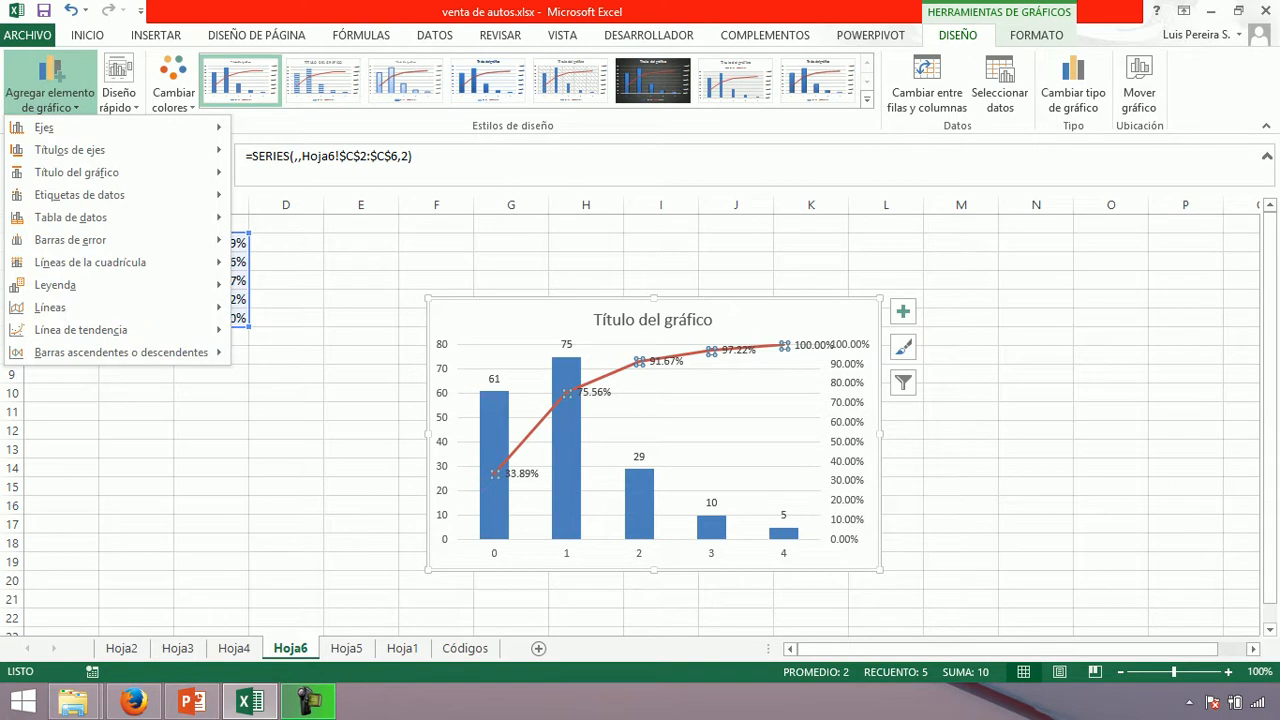
pyautogui.press('Escape')
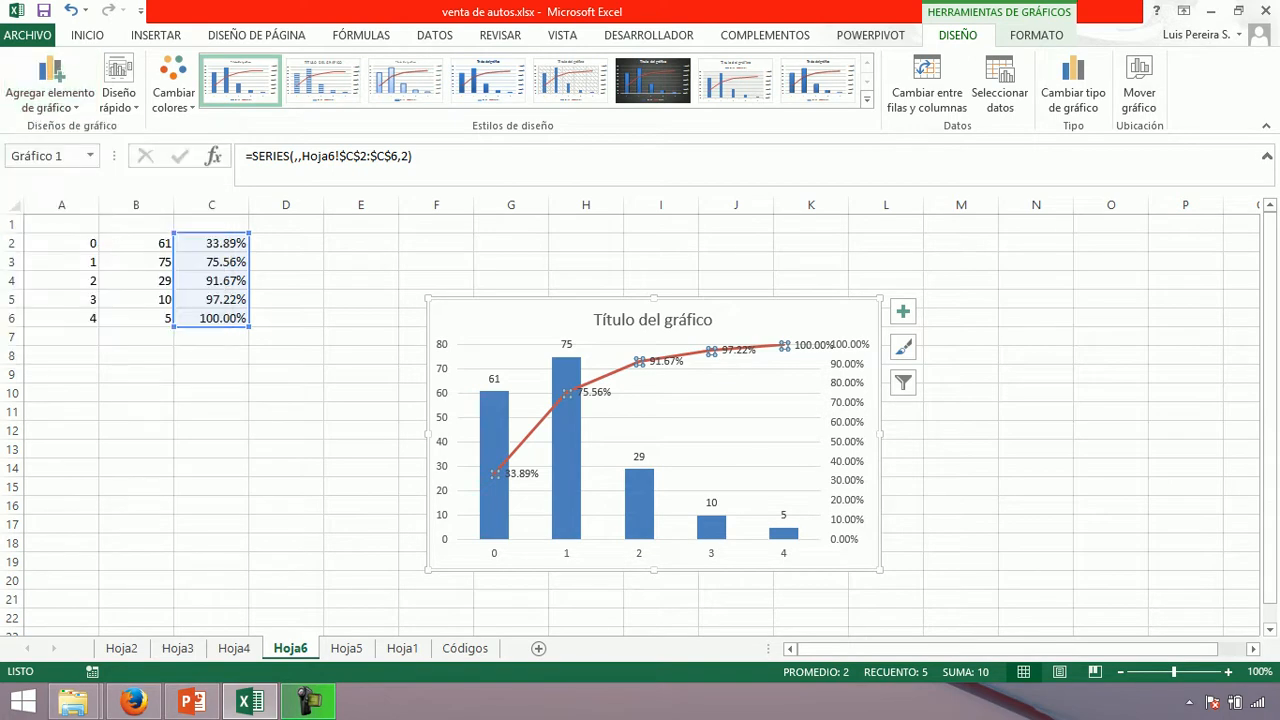
pyautogui.click(505, 474)
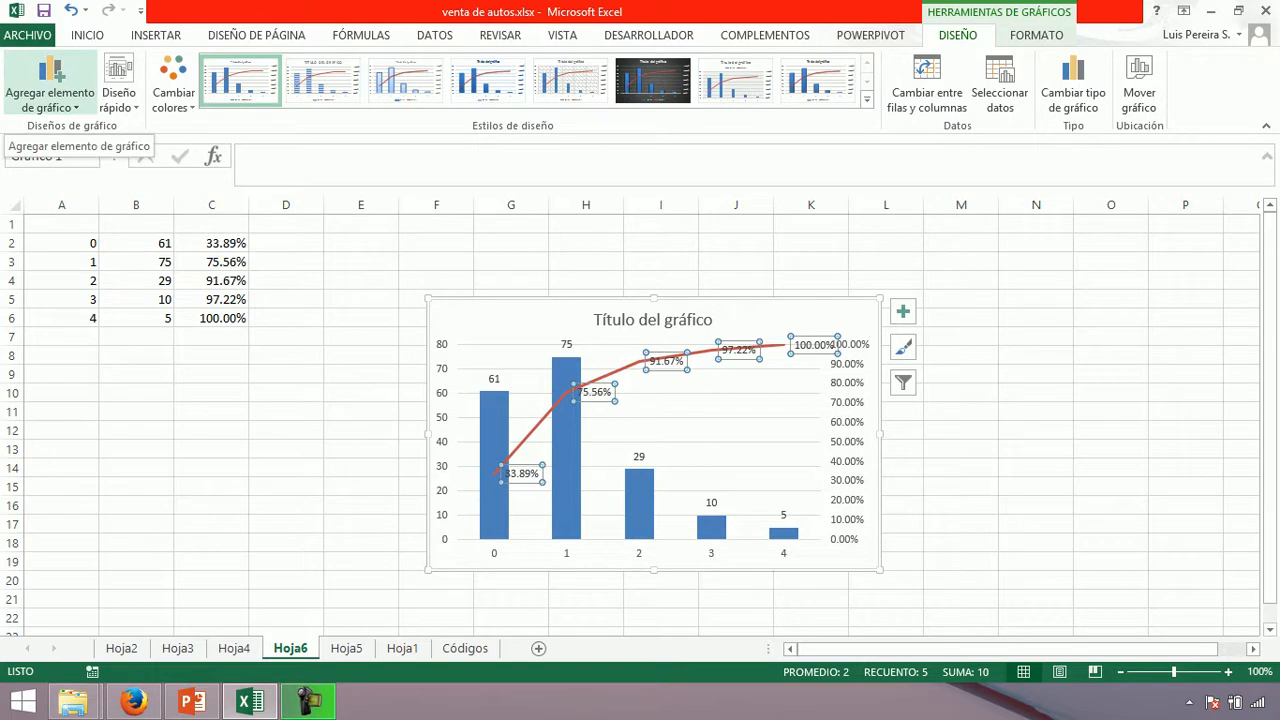
pyautogui.click(50, 80)
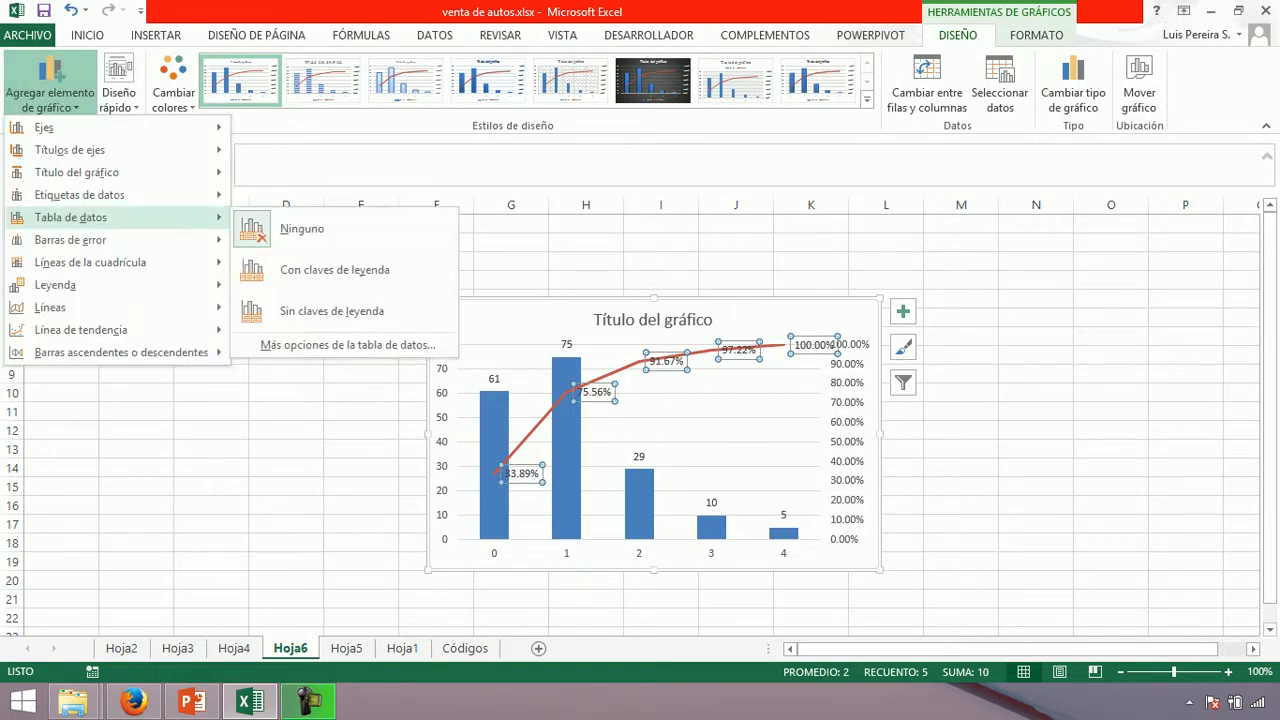
pyautogui.moveTo(120, 194)
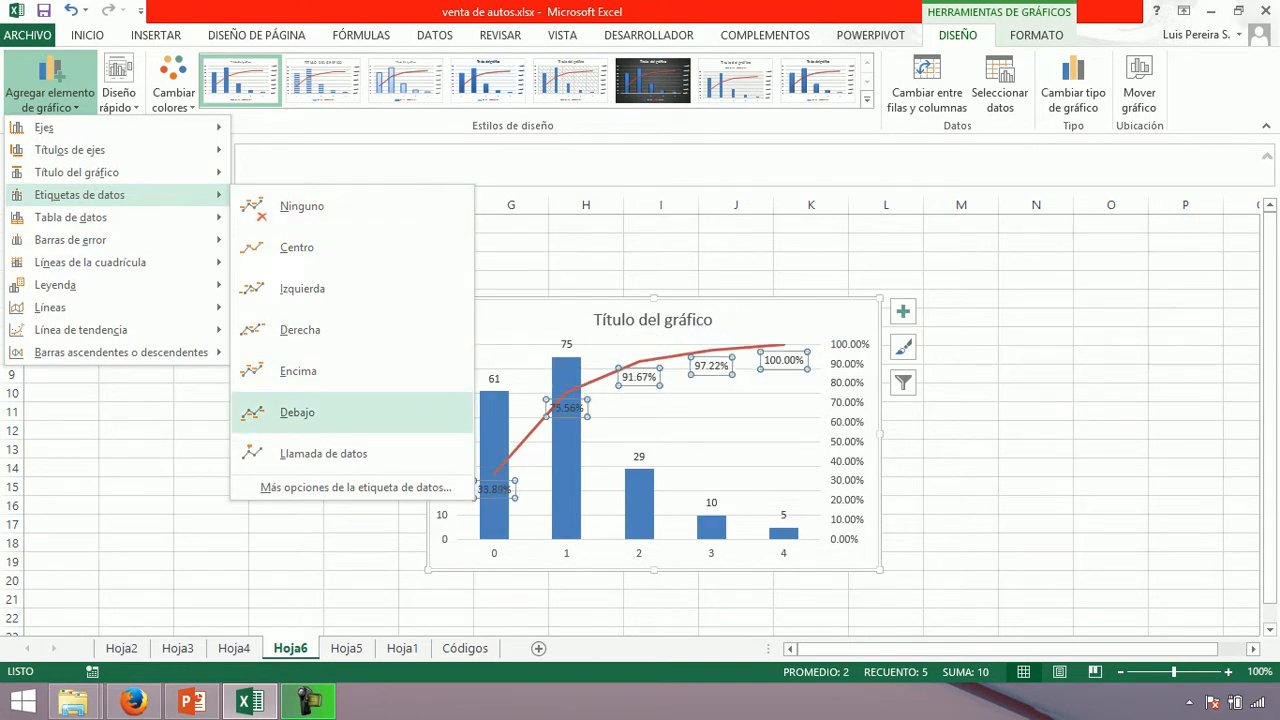
pyautogui.click(297, 412)
pyautogui.click(286, 374)
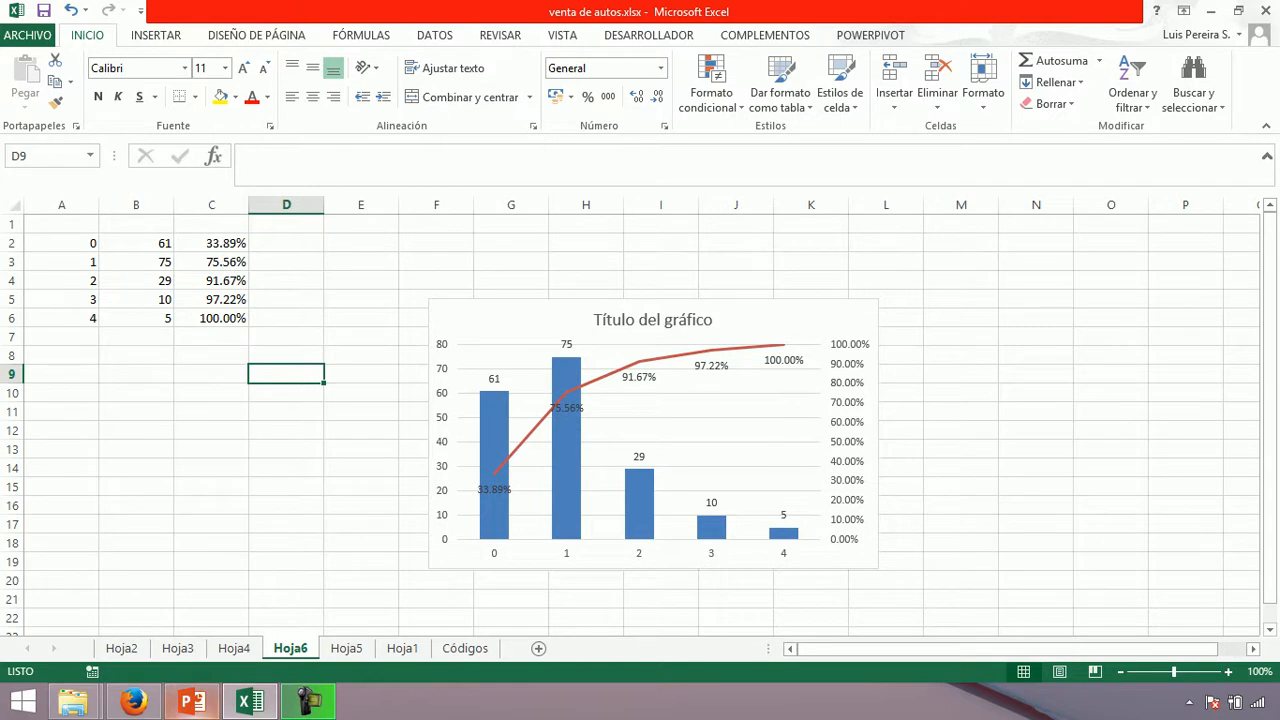
# Step: Compare the finished Excel chart with the reference bar and cumulative line chart on slide 14 in PowerPoint
pyautogui.click(191, 702)
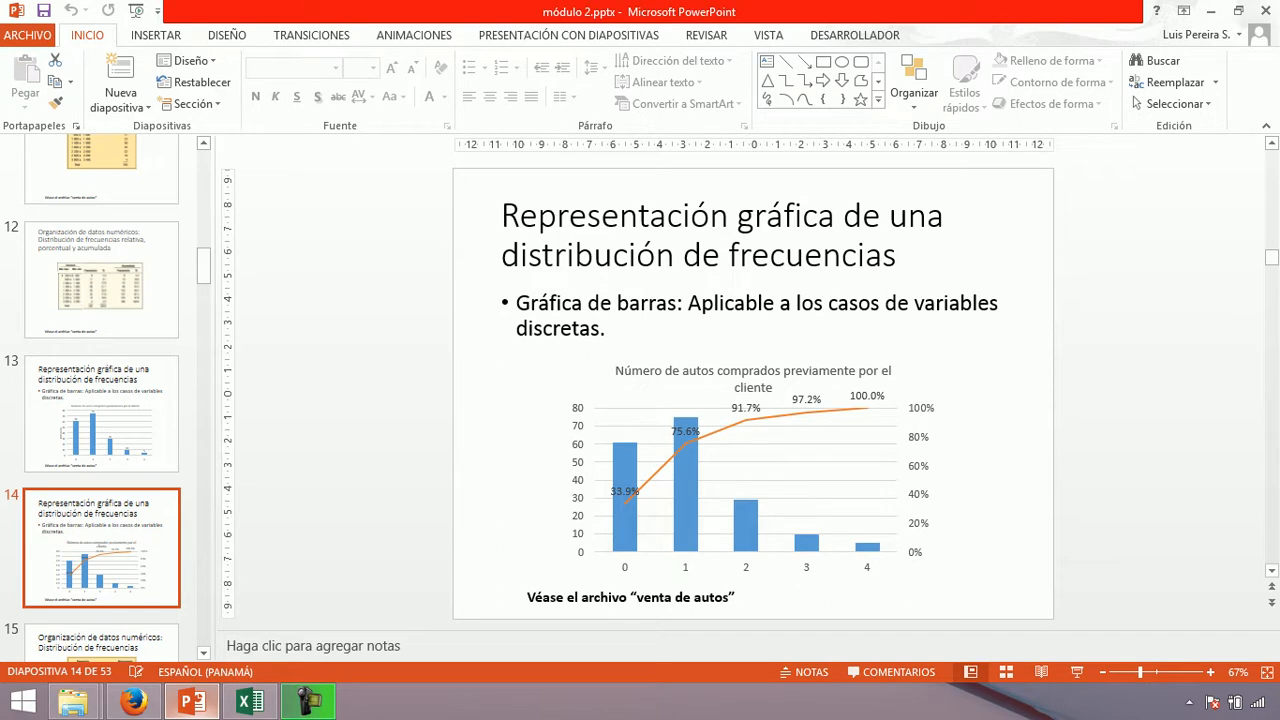
pyautogui.hotkey('alt', 'Tab')
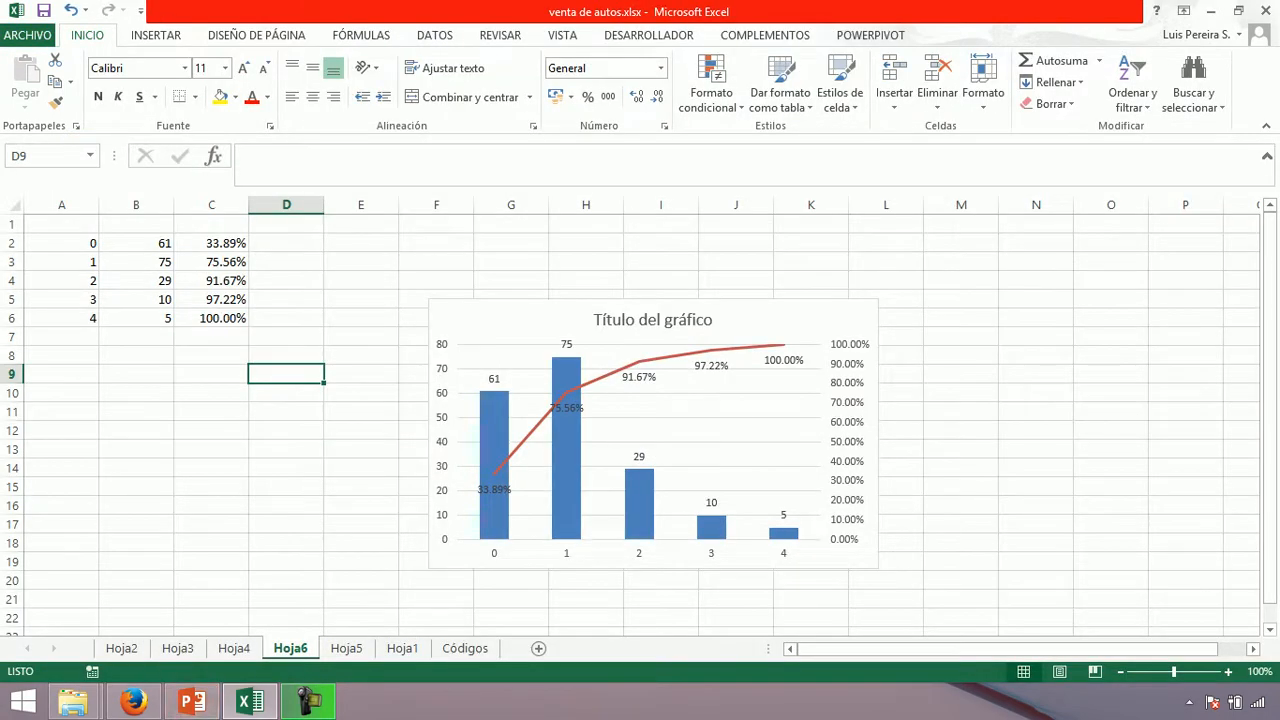
pyautogui.hotkey('alt', 'Tab')
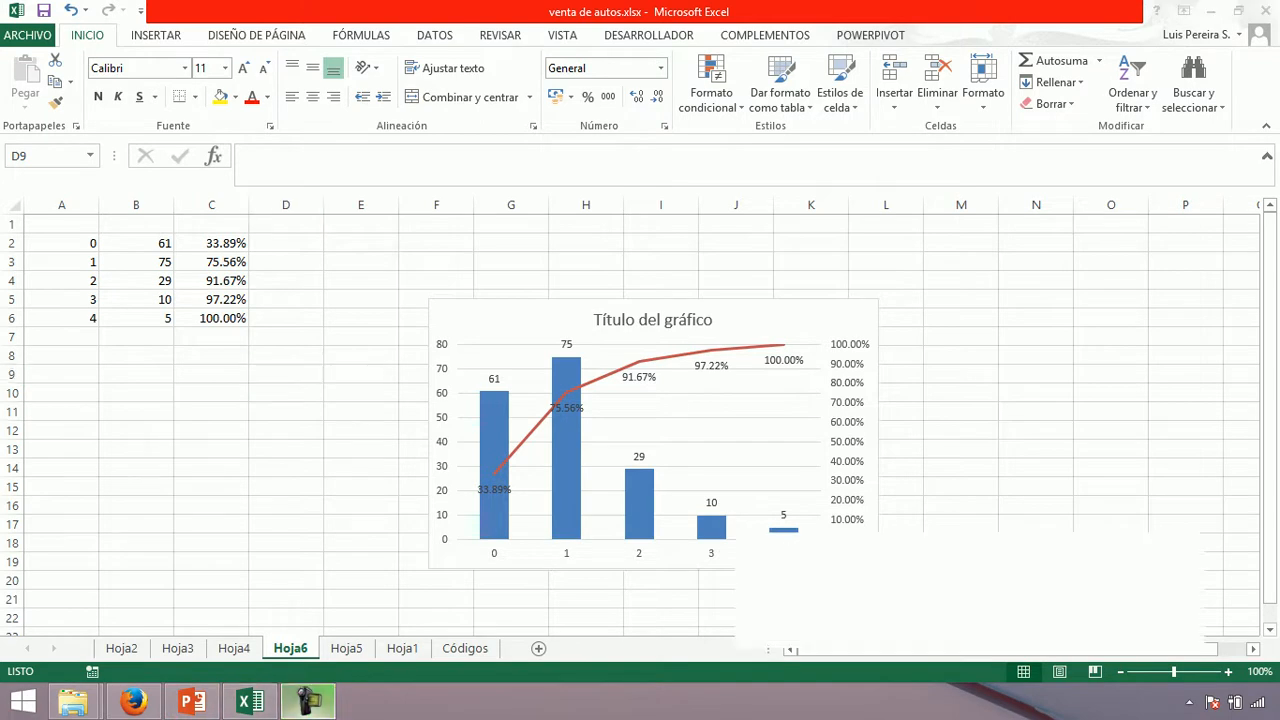
pyautogui.hotkey('alt', 'Tab')
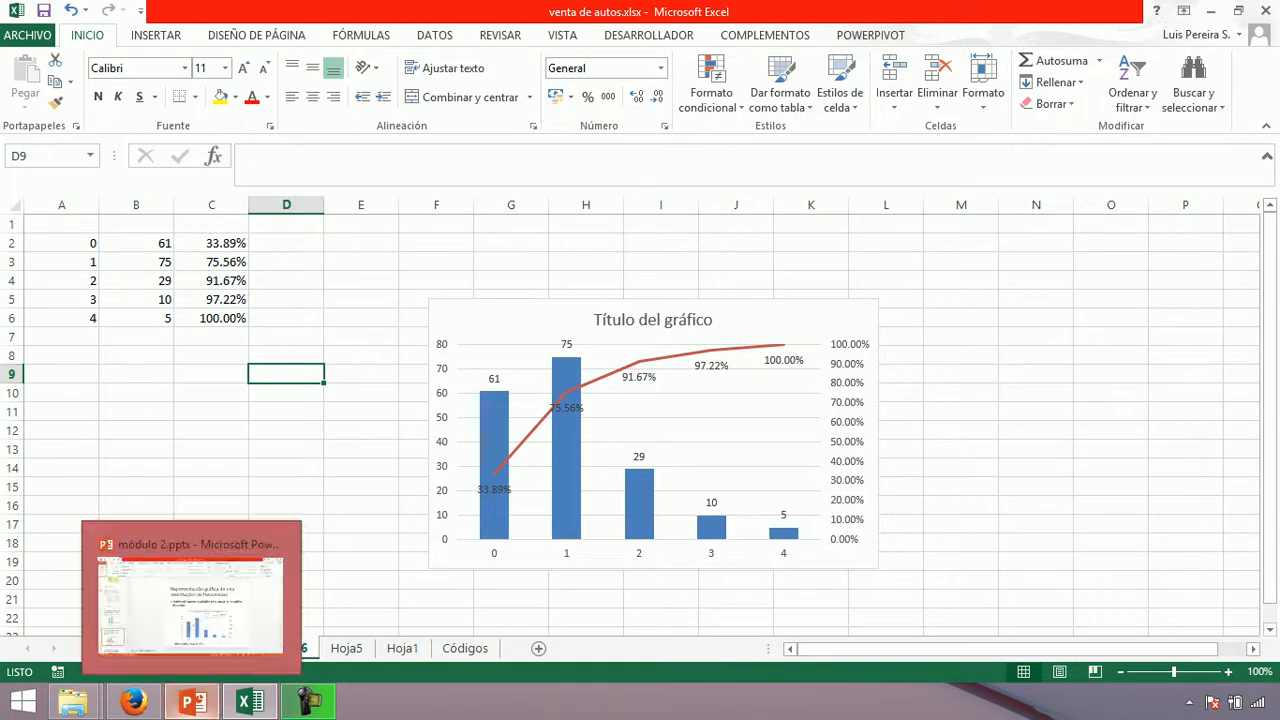
# Step: Look through the PowerPoint slides after slide 14, including the frequency polygon on slide 18 and the bivariate charts, and return to the Excel workbook
pyautogui.click(191, 703)
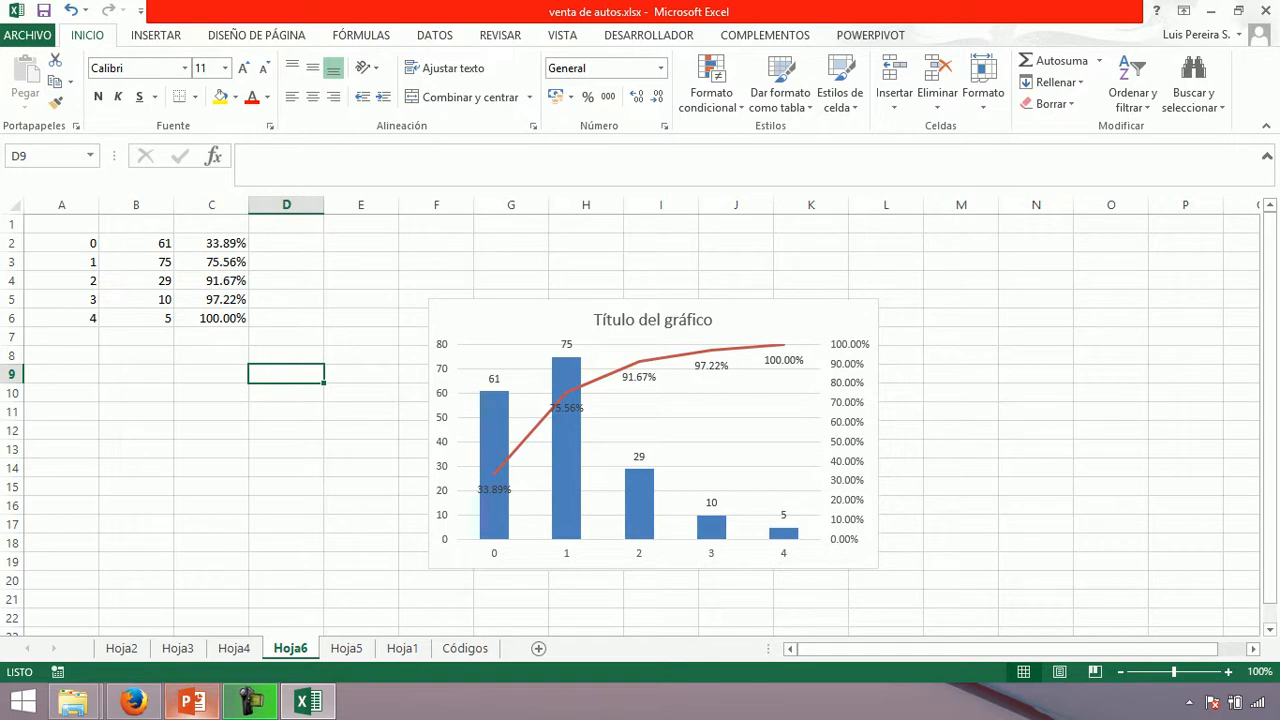
pyautogui.hotkey('alt', 'Tab')
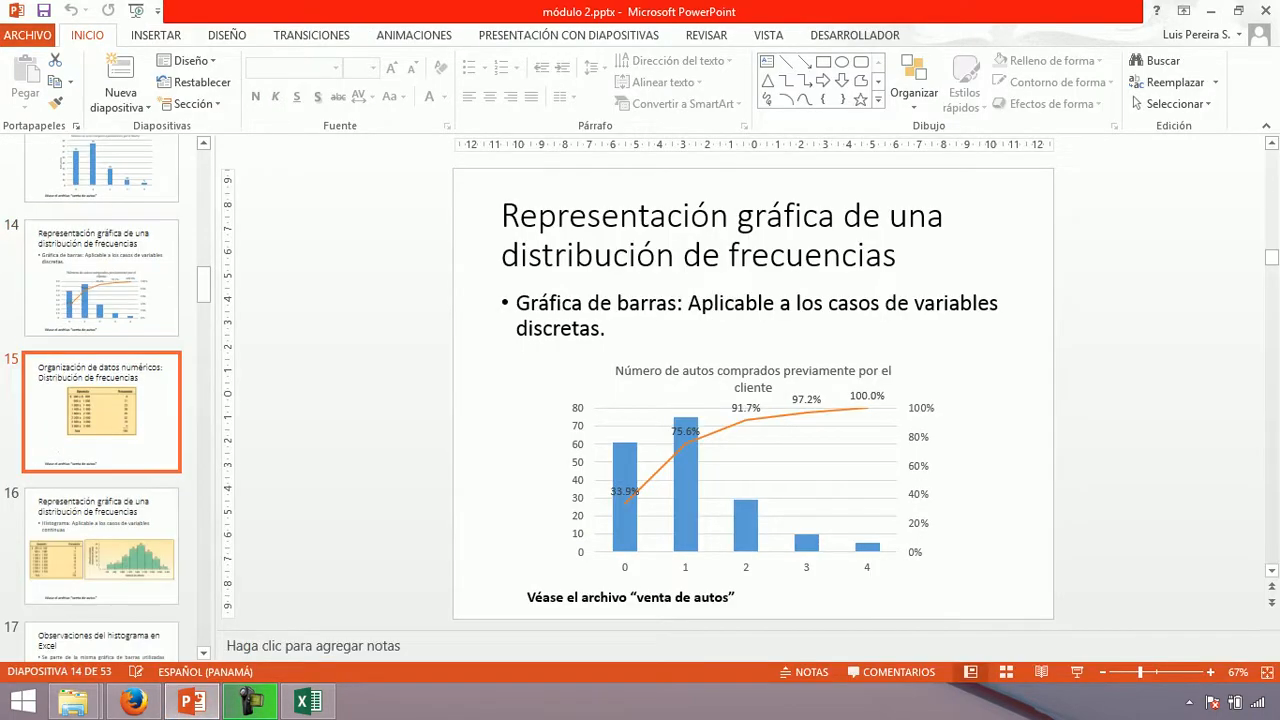
pyautogui.click(101, 411)
pyautogui.scroll(-1, 93, 397)
pyautogui.click(101, 478)
pyautogui.scroll(-4, 101, 478)
pyautogui.click(105, 478)
pyautogui.scroll(-10, 105, 478)
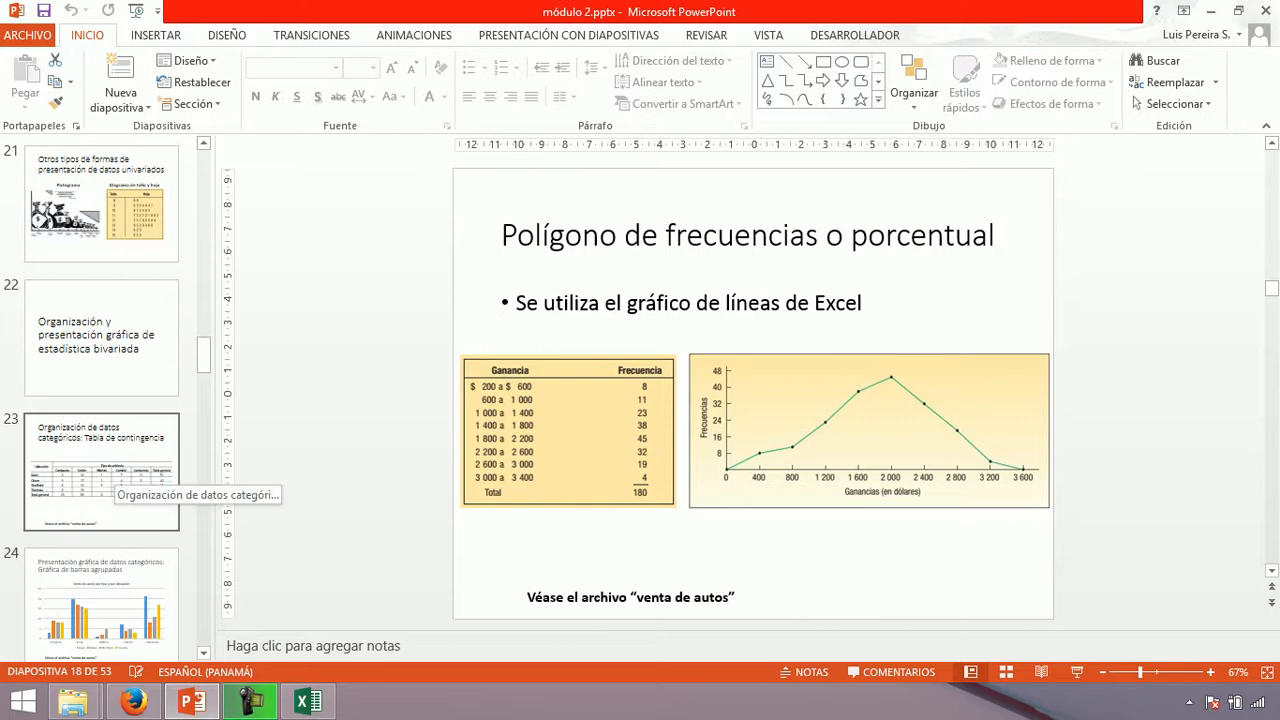
pyautogui.scroll(-6, 105, 478)
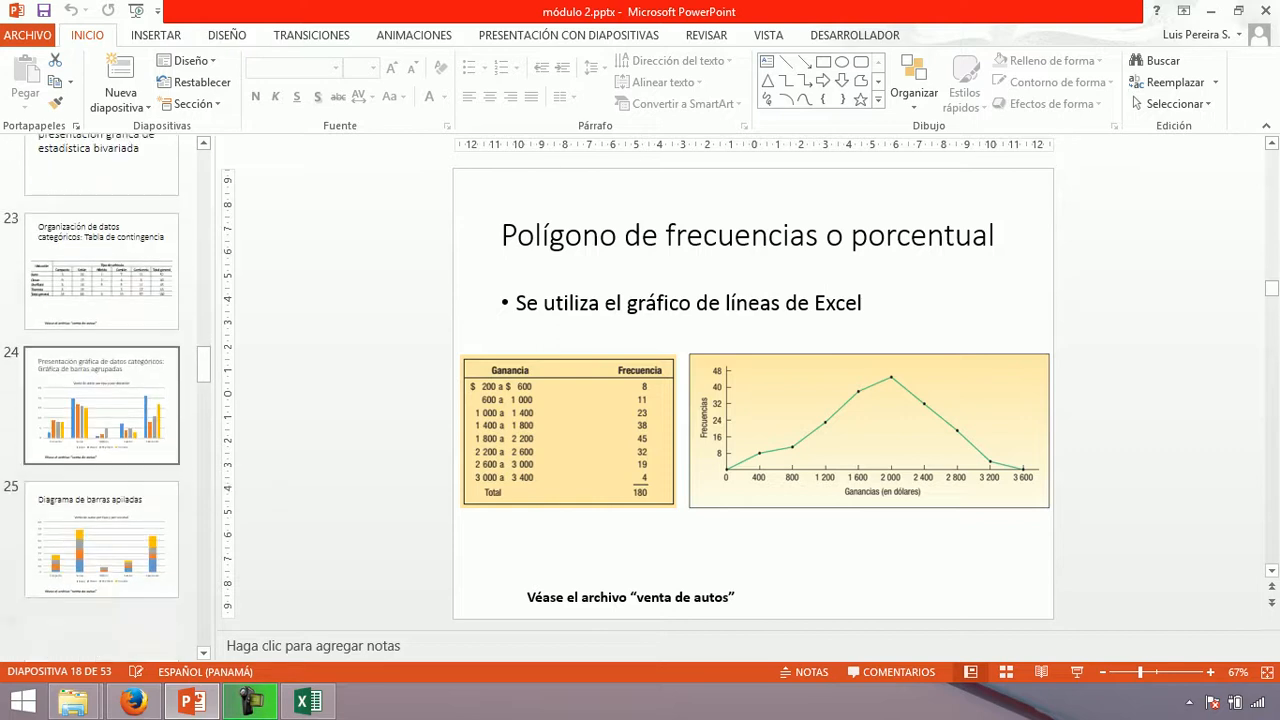
pyautogui.scroll(-2, 105, 470)
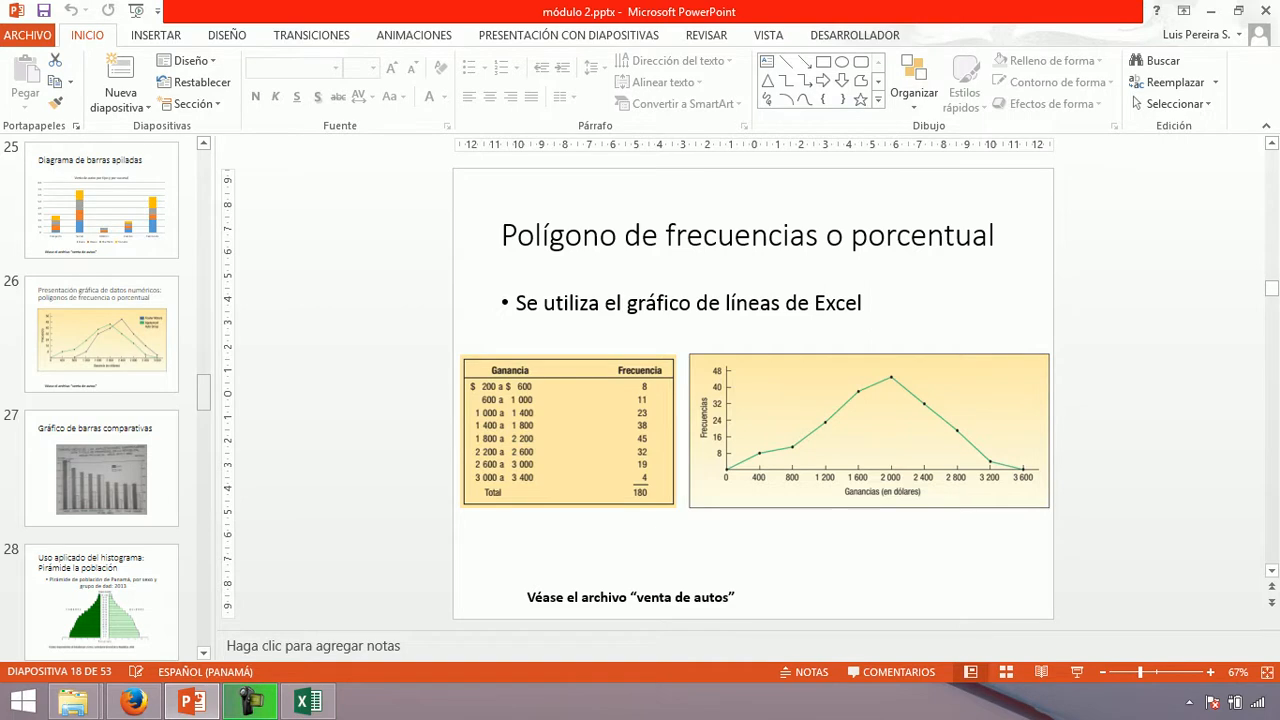
pyautogui.click(308, 701)
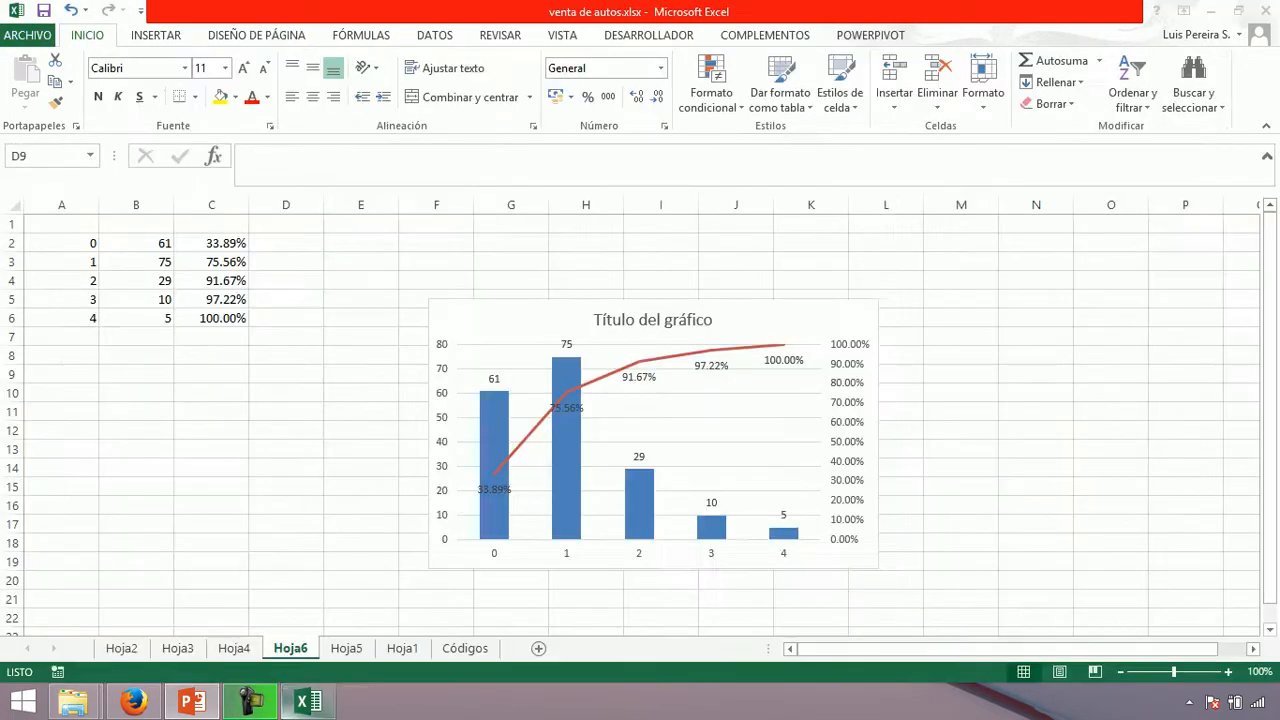